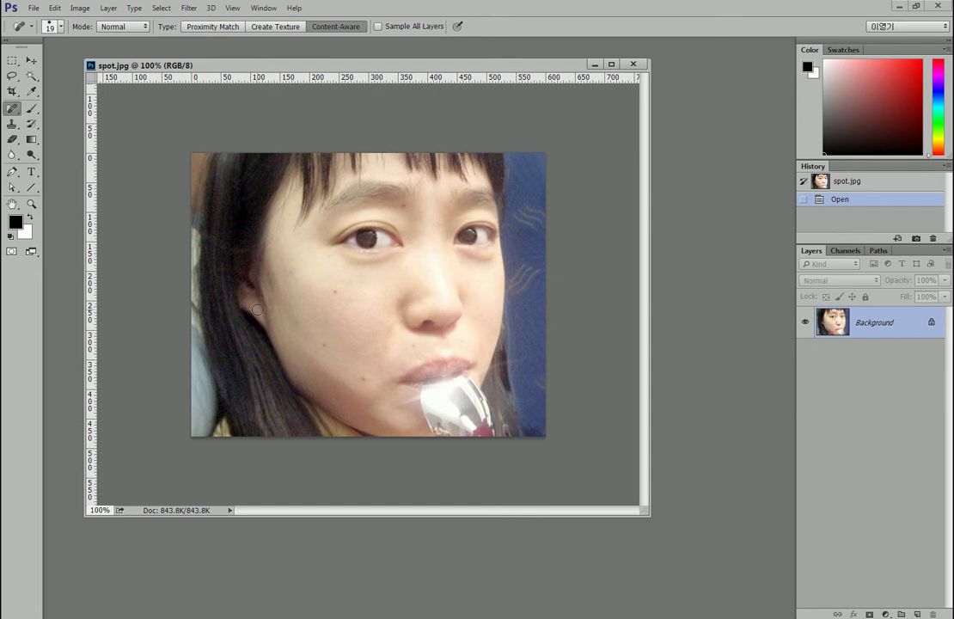
- Remove the moles and small blemishes from the woman's face using a 25 px Content-Aware Spot Healing Brush
{"action": "key", "text": "bracketright"}
{"action": "key", "text": "bracketright"}
{"action": "scroll", "coordinate": [335, 279], "scroll_direction": "up", "scroll_amount": 3}
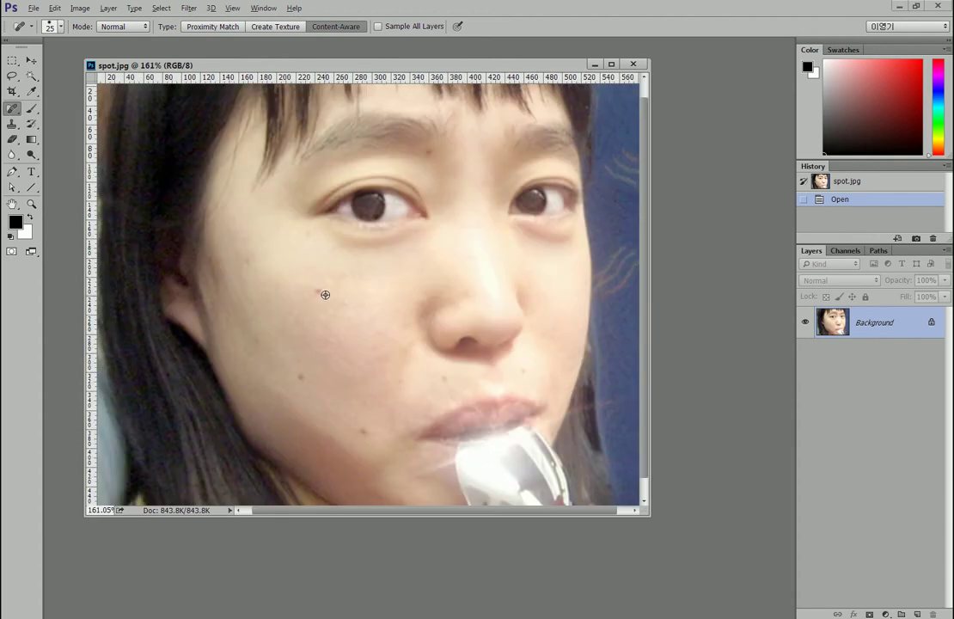
{"action": "key", "text": "alt"}
{"action": "left_click", "coordinate": [318, 289]}
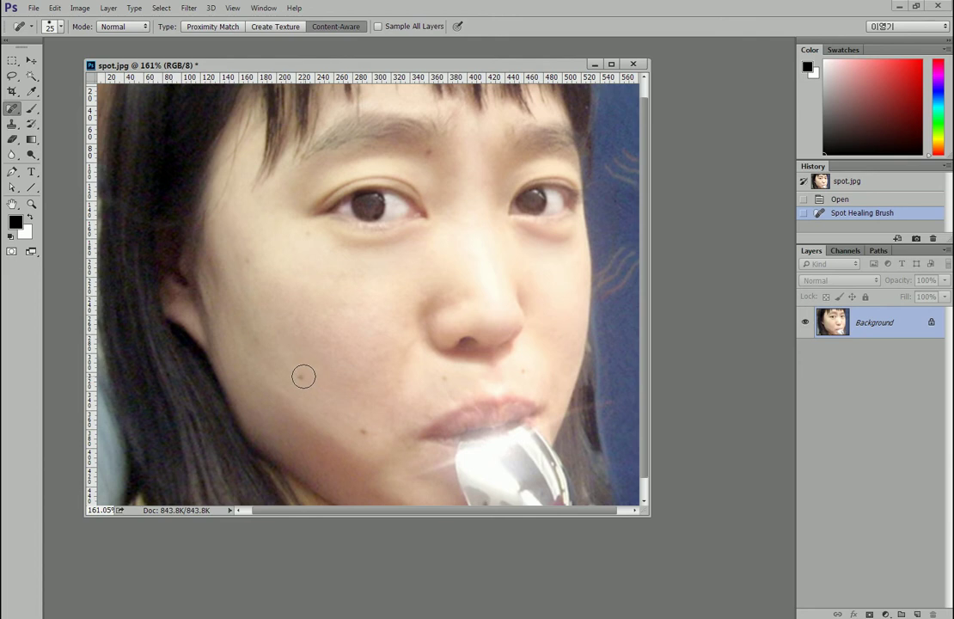
{"action": "left_click", "coordinate": [302, 376]}
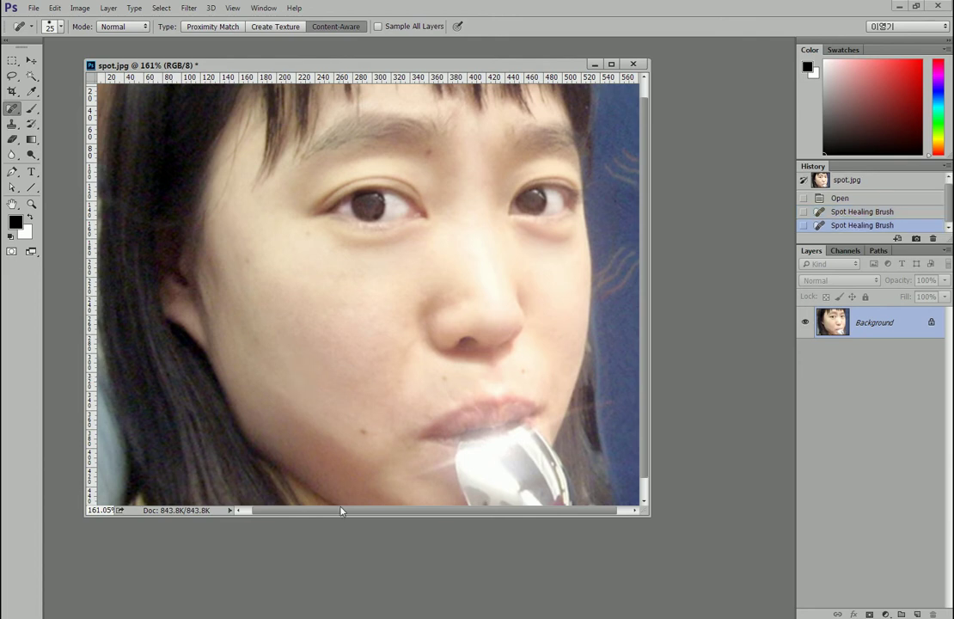
{"action": "left_click", "coordinate": [363, 430]}
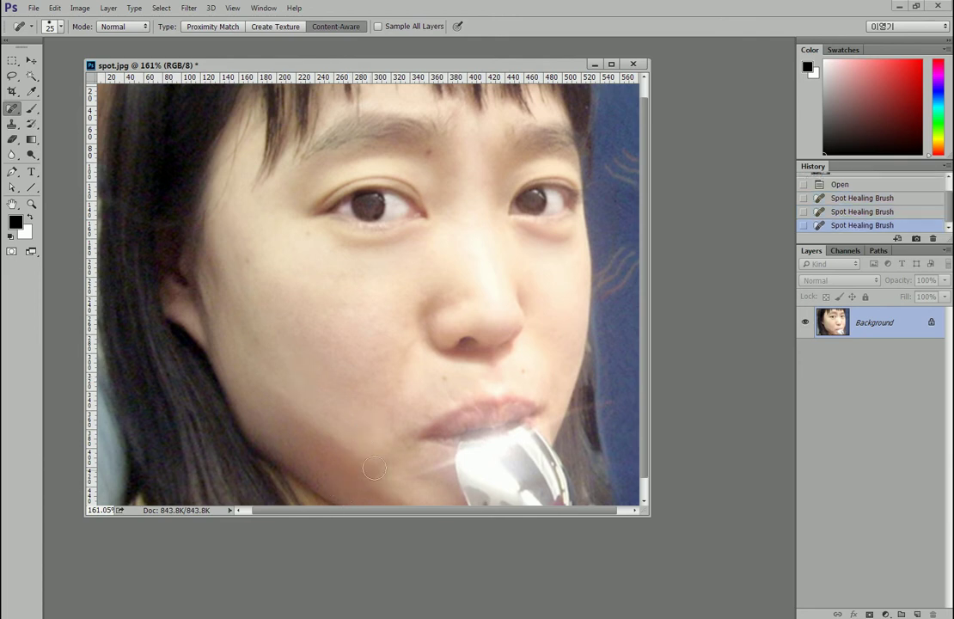
{"action": "left_click", "coordinate": [436, 383]}
{"action": "left_click", "coordinate": [405, 347]}
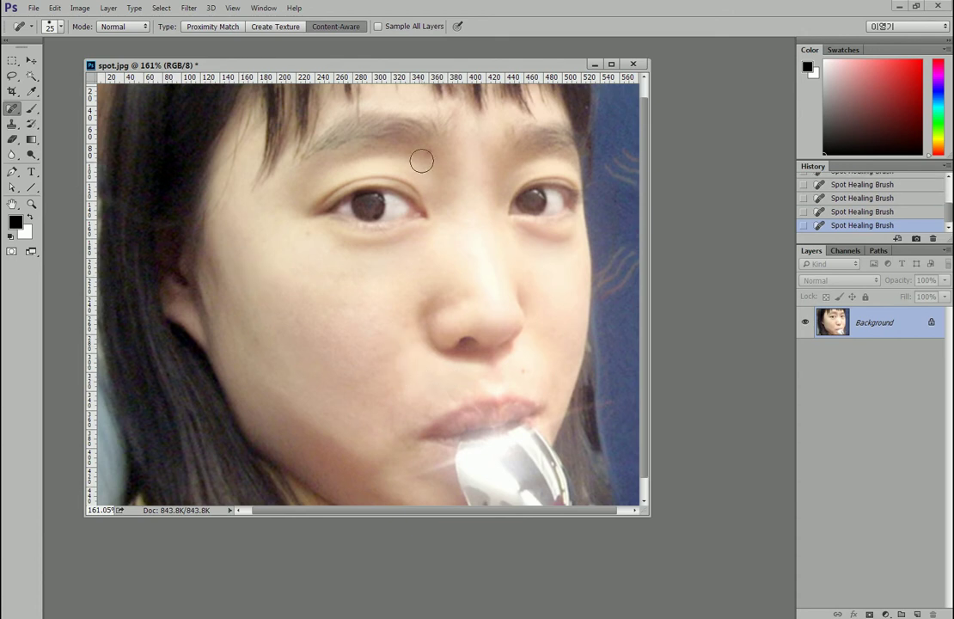
{"action": "left_click", "coordinate": [526, 373]}
- Open heal.jpg from the 파트03 folder
{"action": "left_click", "coordinate": [33, 8]}
{"action": "left_click", "coordinate": [40, 33]}
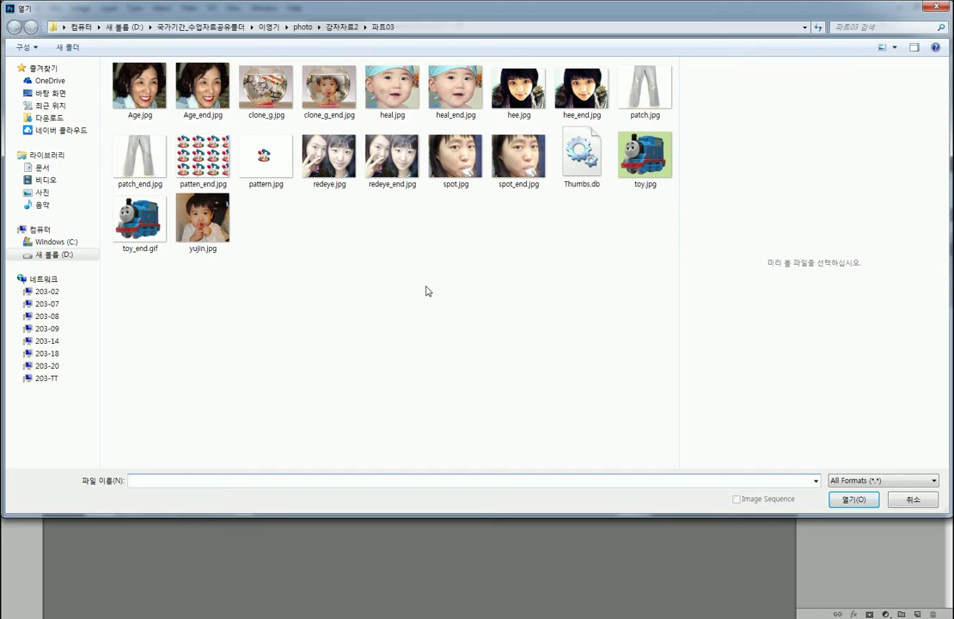
{"action": "left_click", "coordinate": [398, 86]}
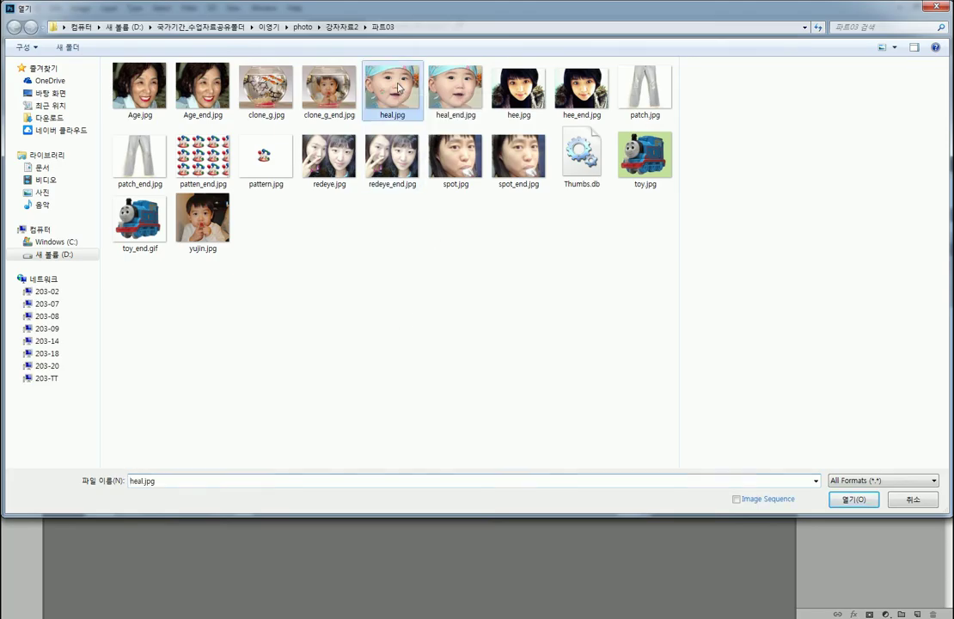
{"action": "double_click", "coordinate": [398, 86]}
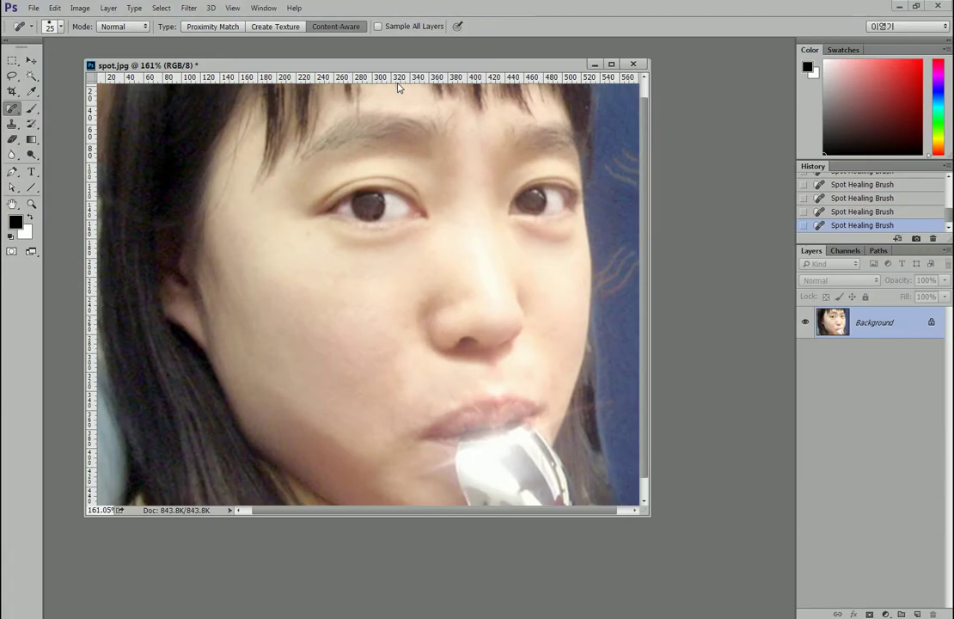
{"action": "left_click_drag", "start_coordinate": [421, 366], "coordinate": [616, 539]}
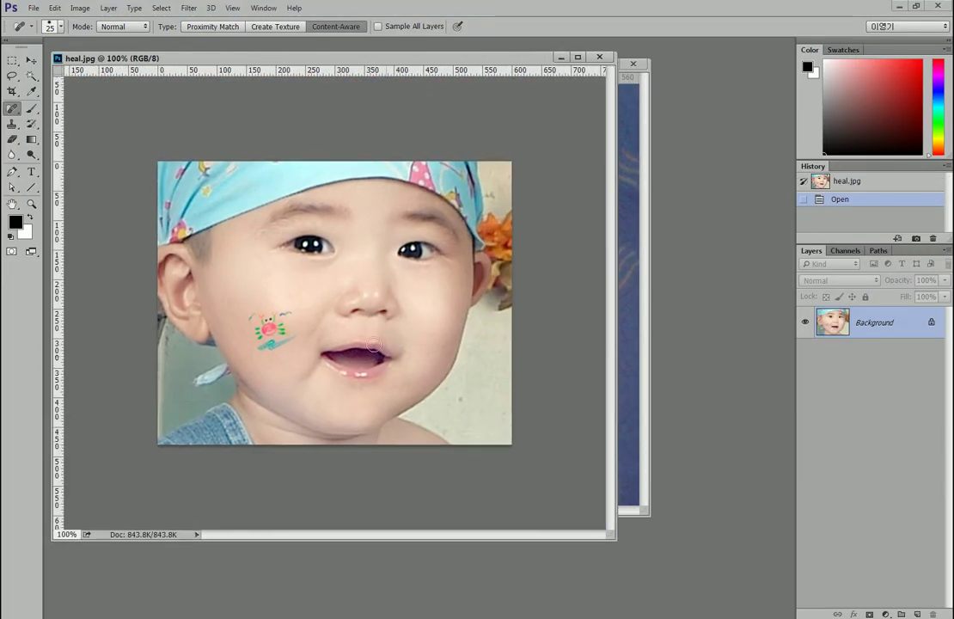
- Try to remove the crab drawing from the baby's cheek with the 25 px Spot Healing Brush, and undo the strokes
{"action": "scroll", "coordinate": [344, 334], "scroll_direction": "up", "scroll_amount": 2}
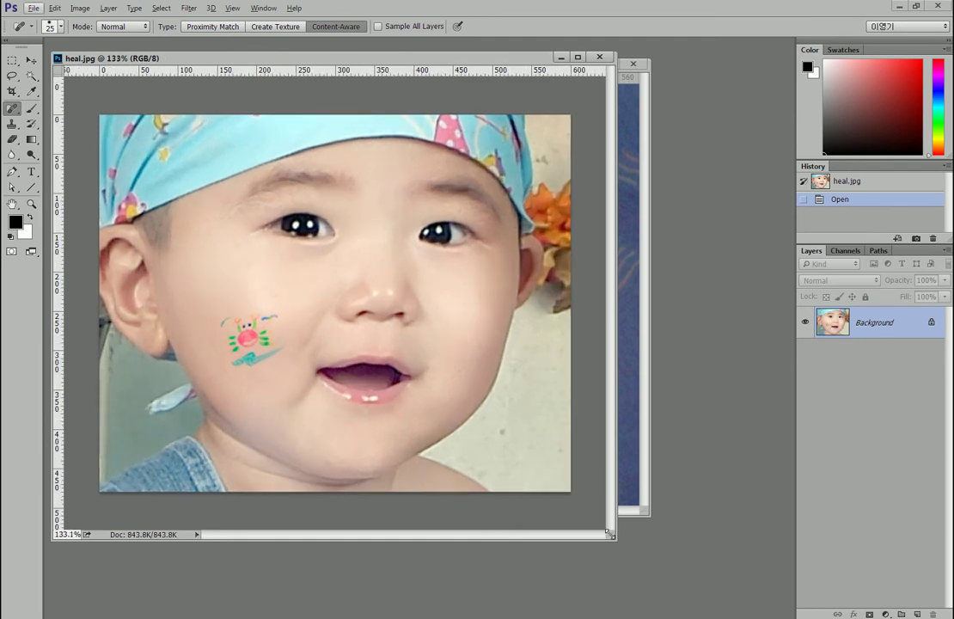
{"action": "scroll", "coordinate": [305, 376], "scroll_direction": "up", "scroll_amount": 1}
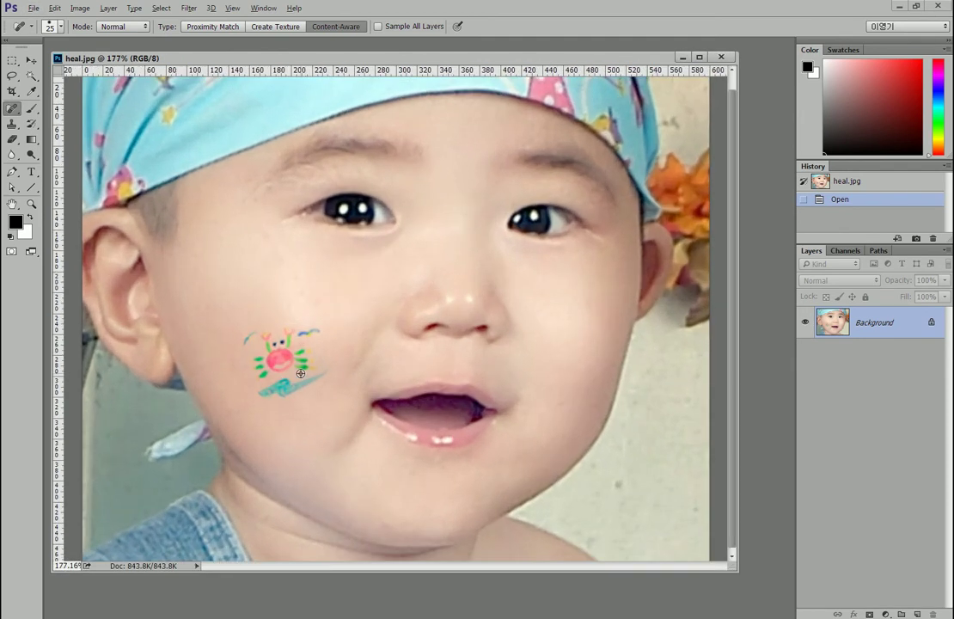
{"action": "scroll", "coordinate": [305, 370], "scroll_direction": "down", "scroll_amount": 1}
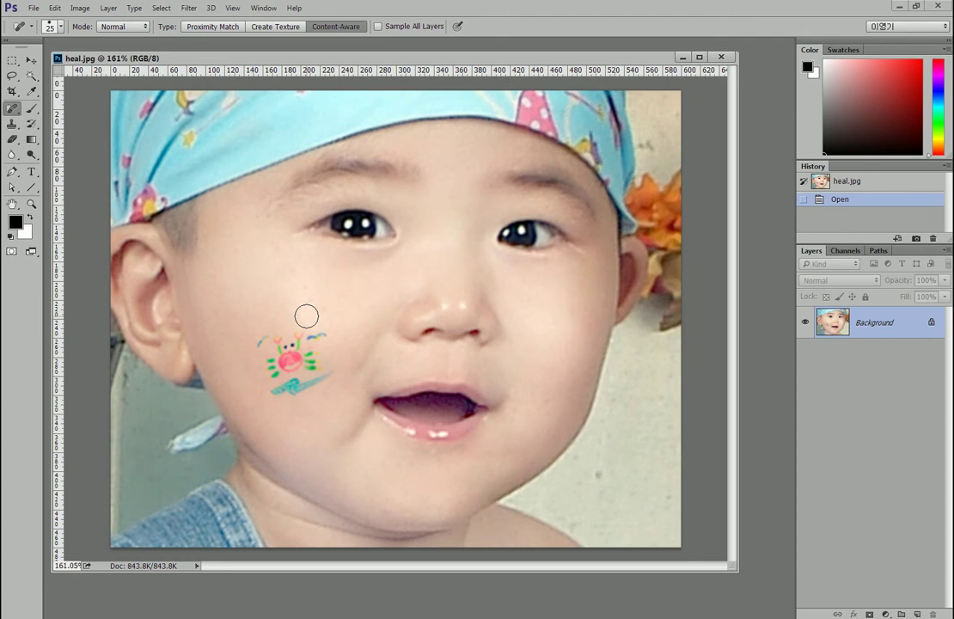
{"action": "left_click", "coordinate": [252, 338]}
{"action": "mouse_move", "coordinate": [290, 351]}
{"action": "left_mouse_down"}
{"action": "mouse_move", "coordinate": [297, 361]}
{"action": "mouse_move", "coordinate": [281, 391]}
{"action": "mouse_move", "coordinate": [307, 374]}
{"action": "left_mouse_up"}
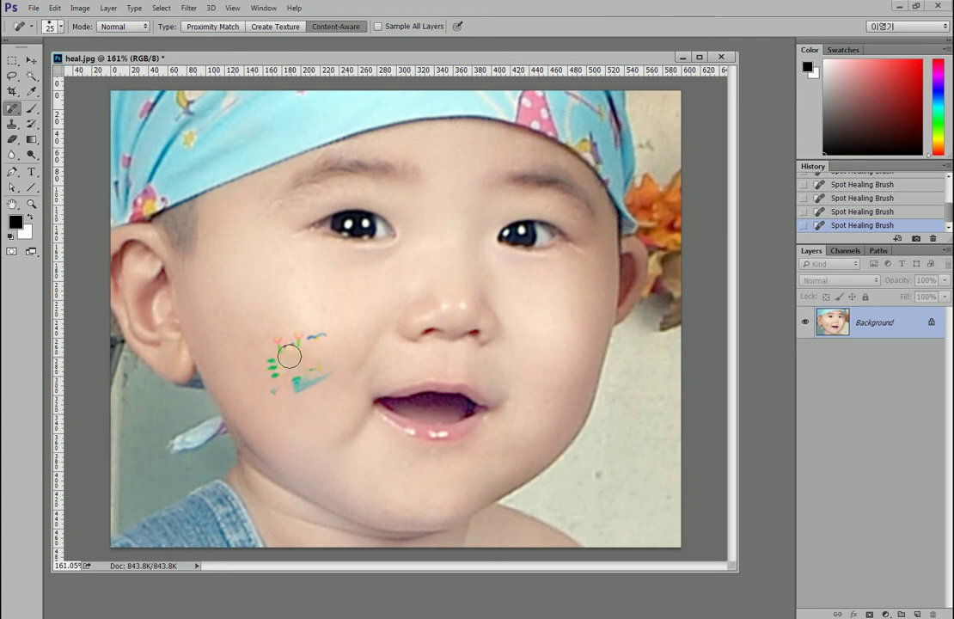
{"action": "key", "text": "ctrl+alt+z"}
{"action": "key", "text": "ctrl+alt+z"}
{"action": "key", "text": "ctrl+alt+z"}
{"action": "key", "text": "ctrl+alt+z"}
{"action": "key", "text": "ctrl+alt+z"}
{"action": "key", "text": "ctrl+alt+z"}
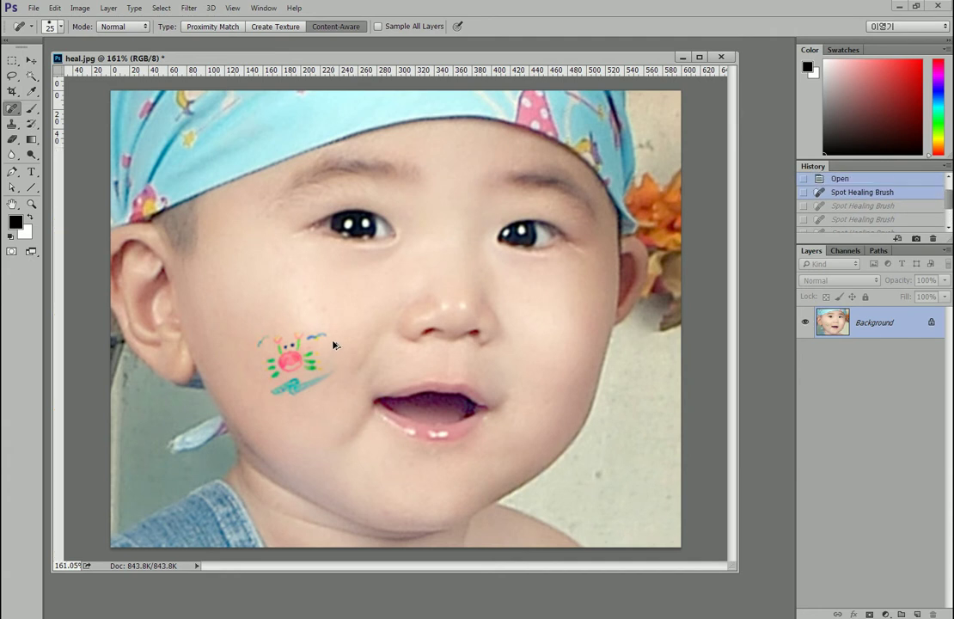
{"action": "mouse_move", "coordinate": [264, 328]}
{"action": "left_mouse_down"}
{"action": "mouse_move", "coordinate": [253, 354]}
{"action": "mouse_move", "coordinate": [294, 338]}
{"action": "mouse_move", "coordinate": [265, 365]}
{"action": "mouse_move", "coordinate": [317, 337]}
{"action": "mouse_move", "coordinate": [322, 345]}
{"action": "mouse_move", "coordinate": [274, 389]}
{"action": "mouse_move", "coordinate": [301, 389]}
{"action": "mouse_move", "coordinate": [322, 374]}
{"action": "mouse_move", "coordinate": [296, 379]}
{"action": "mouse_move", "coordinate": [294, 414]}
{"action": "left_mouse_up"}
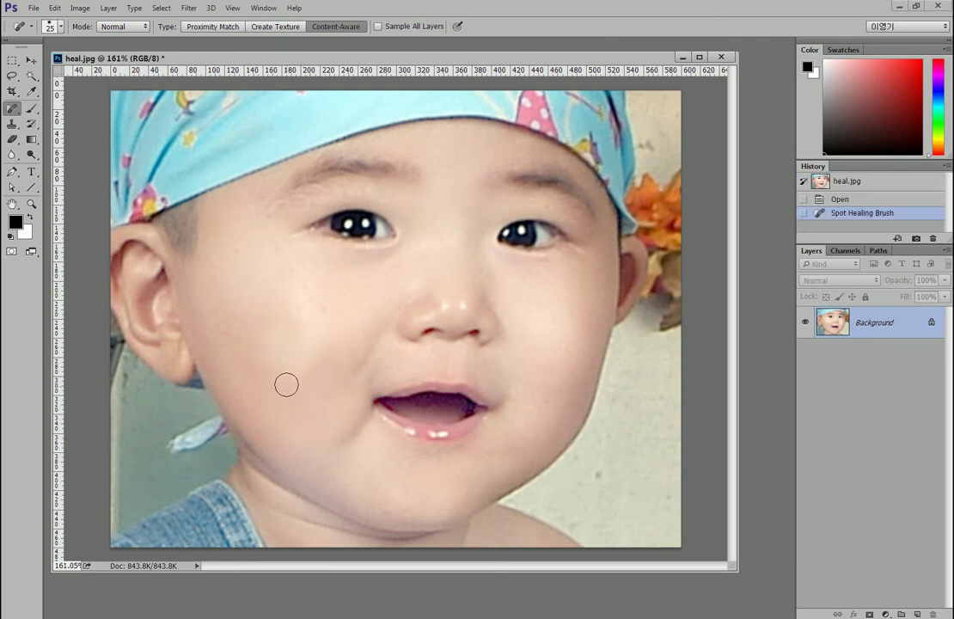
{"action": "key", "text": "ctrl+z"}
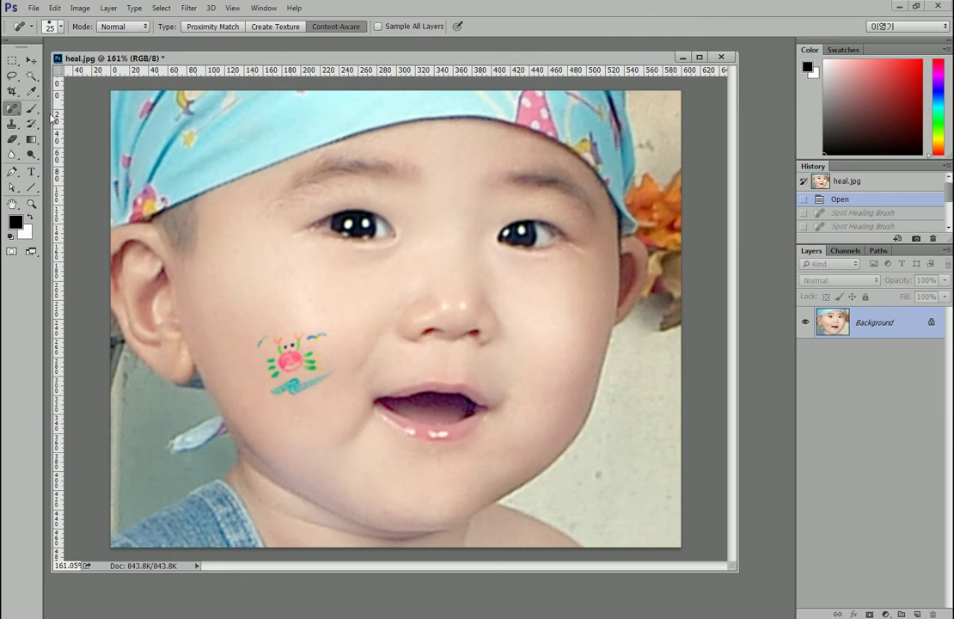
- Paint over the crab drawing on the baby's cheek with the 19 px Healing Brush, sampling clean skin nearby
{"action": "right_click", "coordinate": [16, 112]}
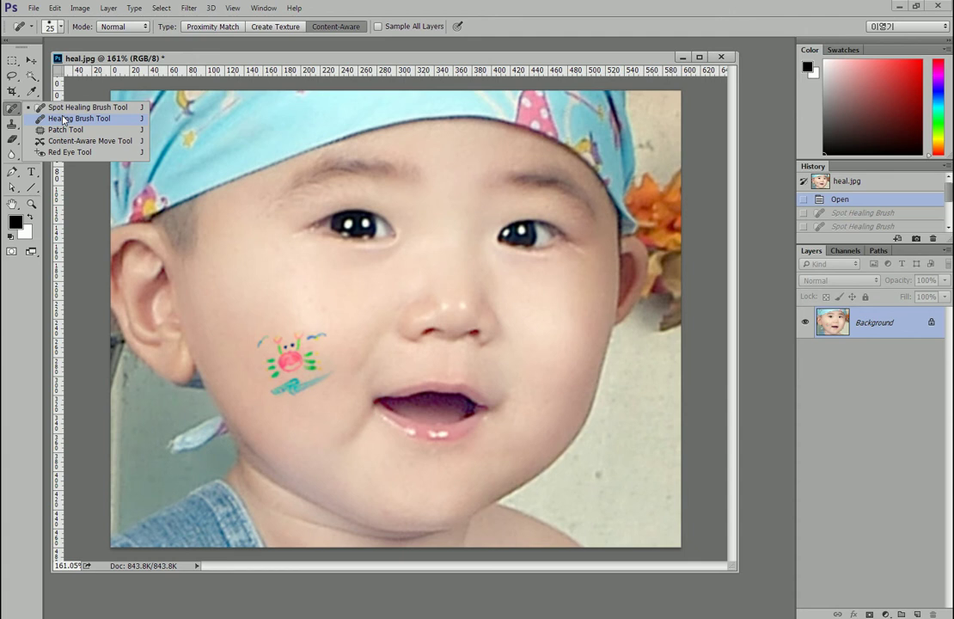
{"action": "left_click", "coordinate": [63, 121]}
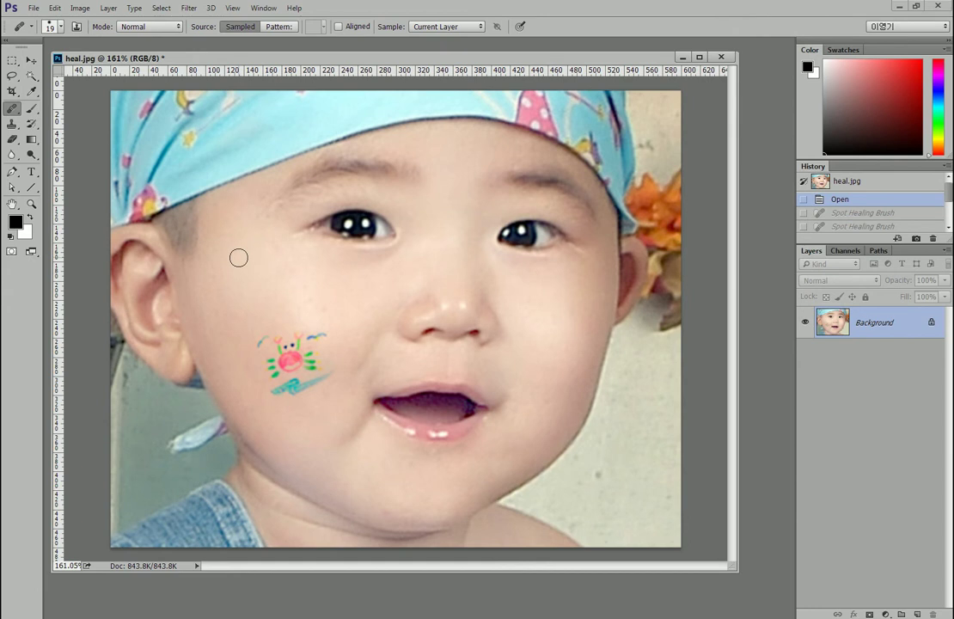
{"action": "key", "text": "alt"}
{"action": "left_click_drag", "start_coordinate": [258, 343], "coordinate": [320, 336]}
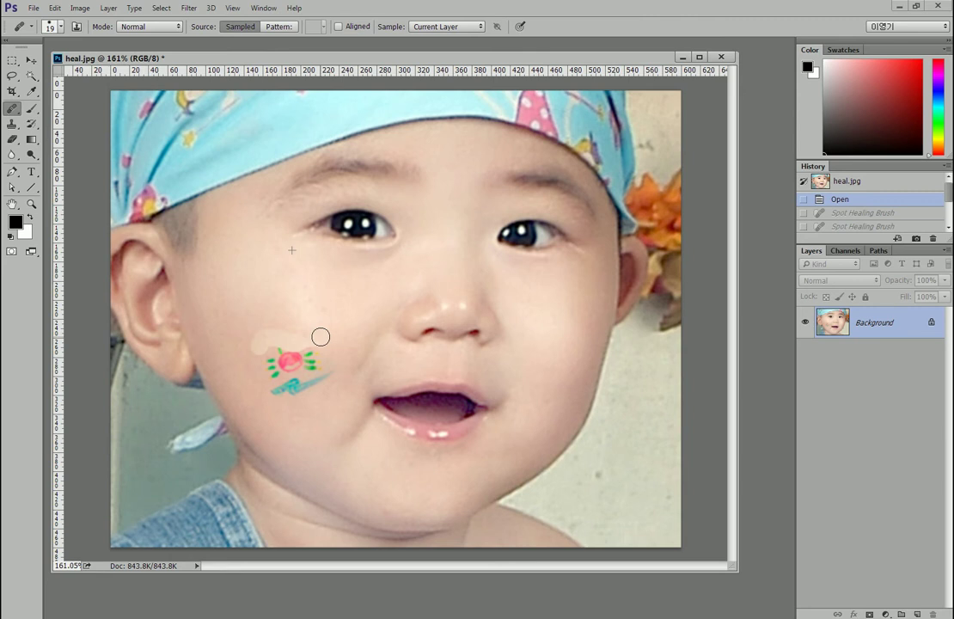
{"action": "mouse_move", "coordinate": [321, 336]}
{"action": "left_mouse_down"}
{"action": "mouse_move", "coordinate": [269, 350]}
{"action": "mouse_move", "coordinate": [269, 362]}
{"action": "mouse_move", "coordinate": [315, 367]}
{"action": "mouse_move", "coordinate": [281, 370]}
{"action": "mouse_move", "coordinate": [271, 388]}
{"action": "mouse_move", "coordinate": [295, 392]}
{"action": "mouse_move", "coordinate": [332, 371]}
{"action": "left_mouse_up"}
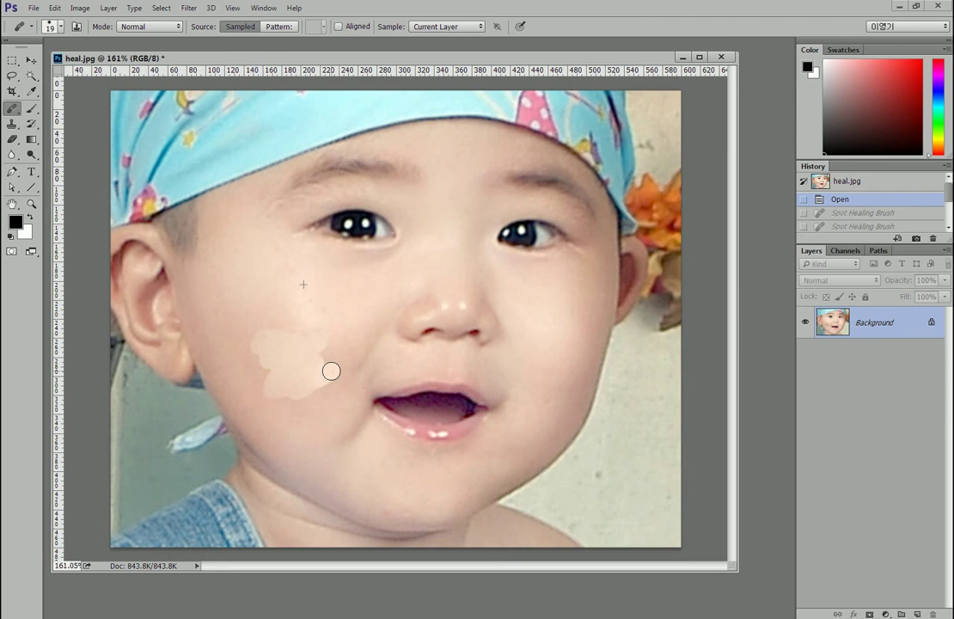
{"action": "left_click_drag", "start_coordinate": [332, 371], "coordinate": [330, 370]}
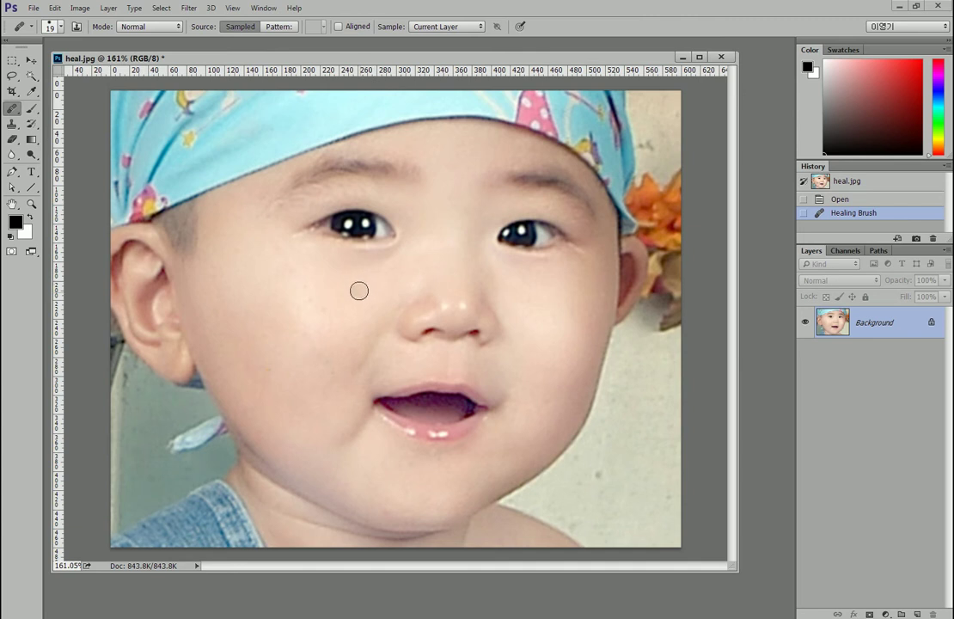
- Try copying the baby's eye onto the forehead with the Healing Brush, and undo the copy
{"action": "left_click", "coordinate": [342, 268]}
{"action": "left_click", "coordinate": [357, 225], "text": "alt"}
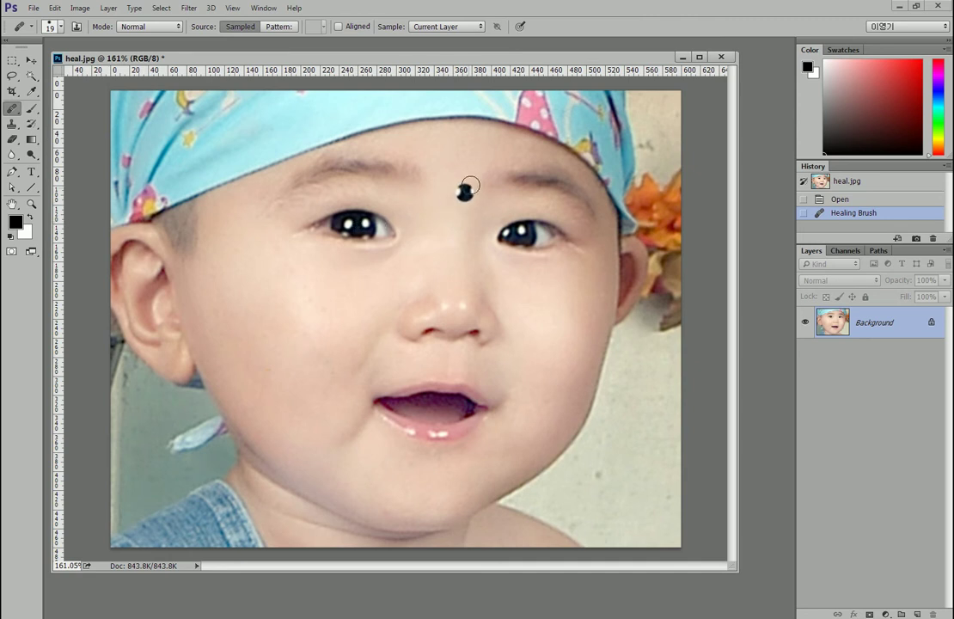
{"action": "mouse_move", "coordinate": [464, 149]}
{"action": "left_mouse_down"}
{"action": "mouse_move", "coordinate": [437, 148]}
{"action": "mouse_move", "coordinate": [455, 160]}
{"action": "mouse_move", "coordinate": [480, 152]}
{"action": "mouse_move", "coordinate": [439, 141]}
{"action": "mouse_move", "coordinate": [423, 153]}
{"action": "mouse_move", "coordinate": [490, 155]}
{"action": "mouse_move", "coordinate": [449, 142]}
{"action": "left_mouse_up"}
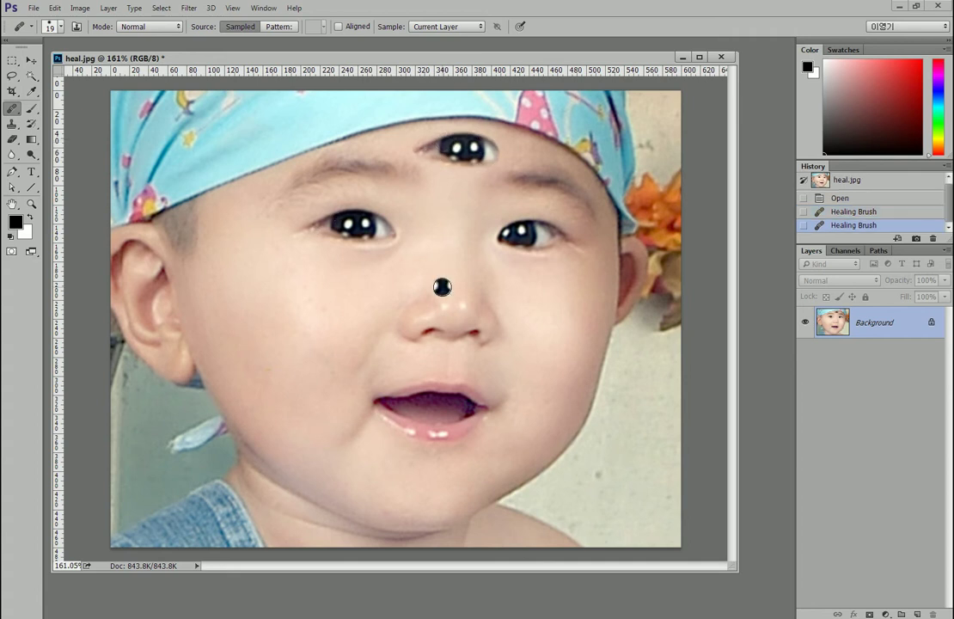
{"action": "left_click", "coordinate": [468, 183]}
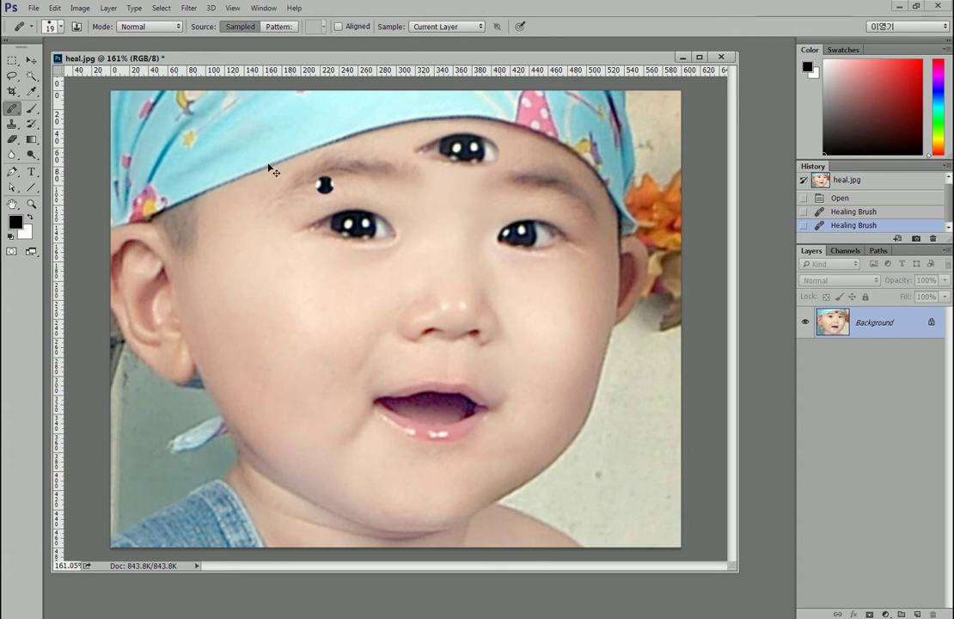
{"action": "key", "text": "ctrl+z"}
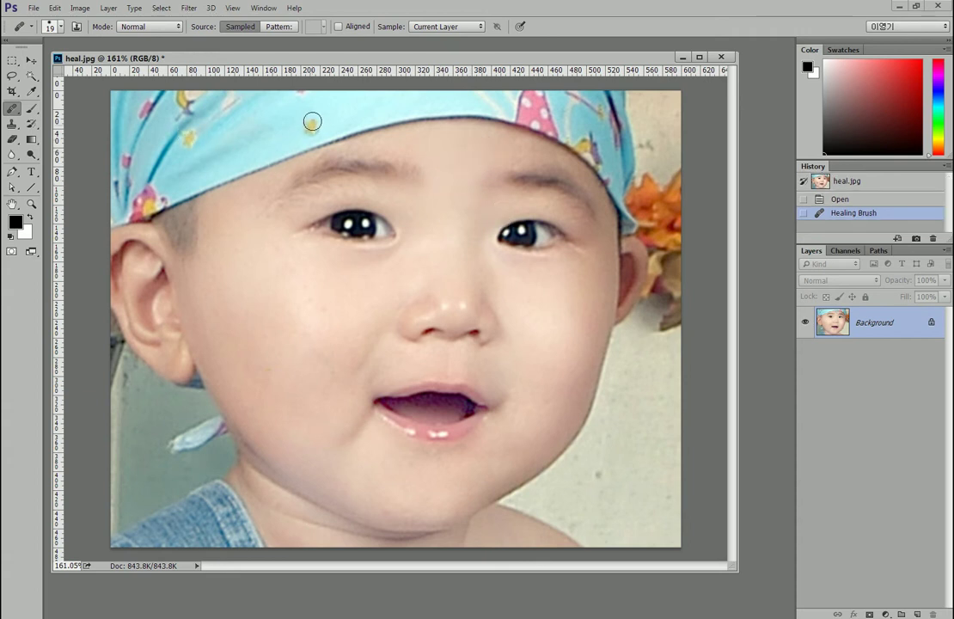
- Try copying the bandana's small motifs onto its plain blue areas with the Healing Brush, and undo the copies
{"action": "left_click", "coordinate": [202, 243]}
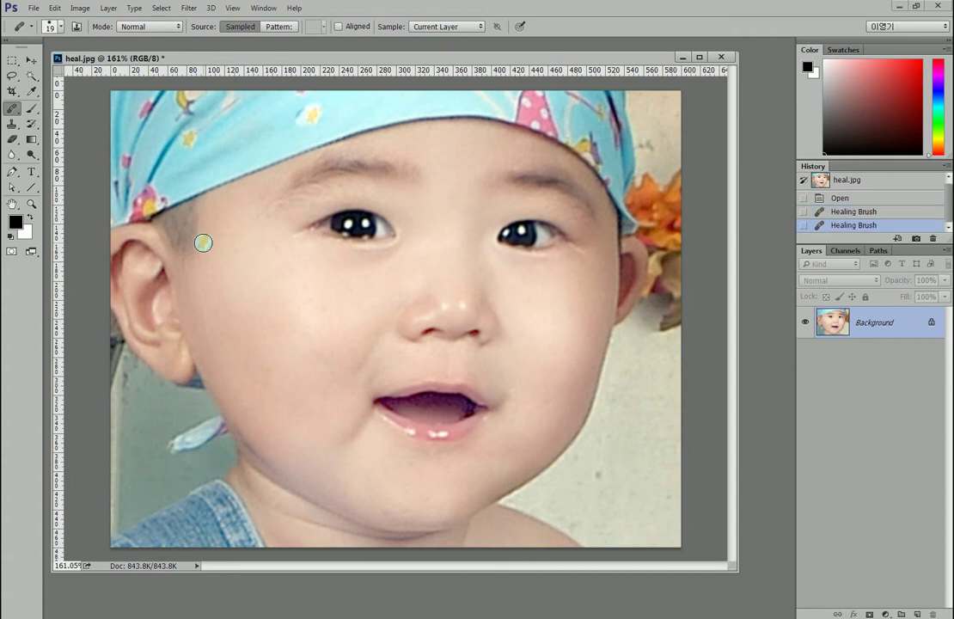
{"action": "mouse_move", "coordinate": [176, 112]}
{"action": "left_mouse_down"}
{"action": "mouse_move", "coordinate": [213, 112]}
{"action": "mouse_move", "coordinate": [247, 129]}
{"action": "left_mouse_up"}
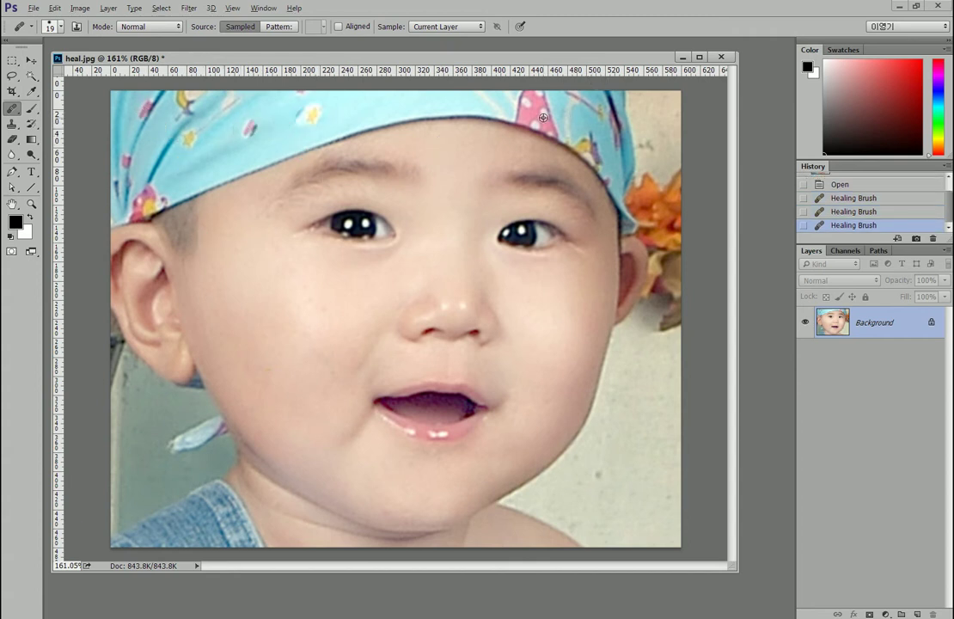
{"action": "left_click", "coordinate": [222, 112]}
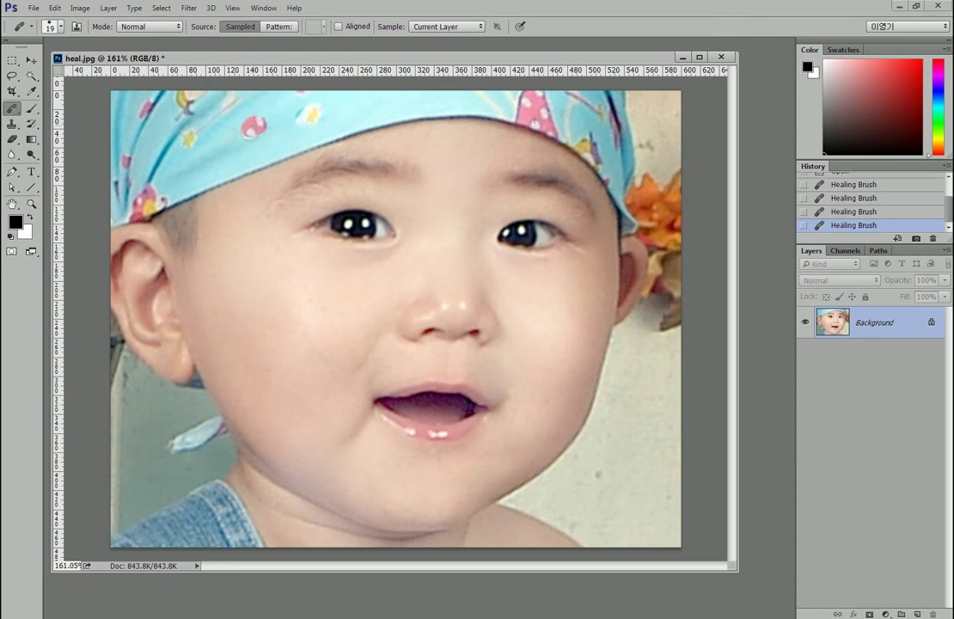
{"action": "left_click", "coordinate": [230, 175]}
{"action": "key", "text": "ctrl+alt+z"}
{"action": "key", "text": "ctrl+alt+z"}
{"action": "key", "text": "ctrl+alt+z"}
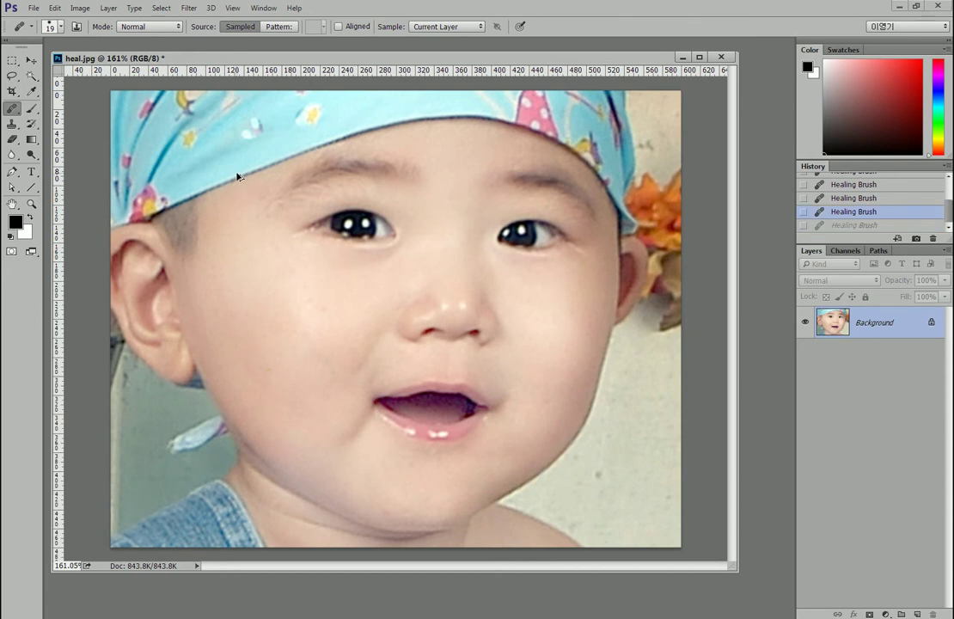
- Try copying a small dark facial detail onto the skin between nose and upper lip with the Healing Brush, and undo it
{"action": "left_click", "coordinate": [402, 212], "text": "alt"}
{"action": "left_click", "coordinate": [359, 230]}
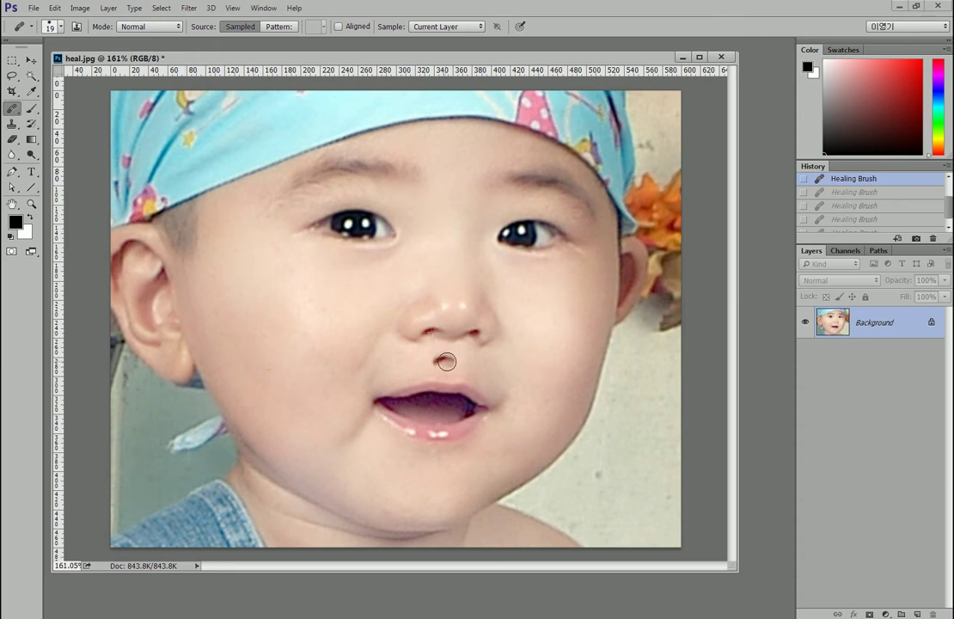
{"action": "left_click", "coordinate": [445, 360]}
{"action": "left_click", "coordinate": [562, 403]}
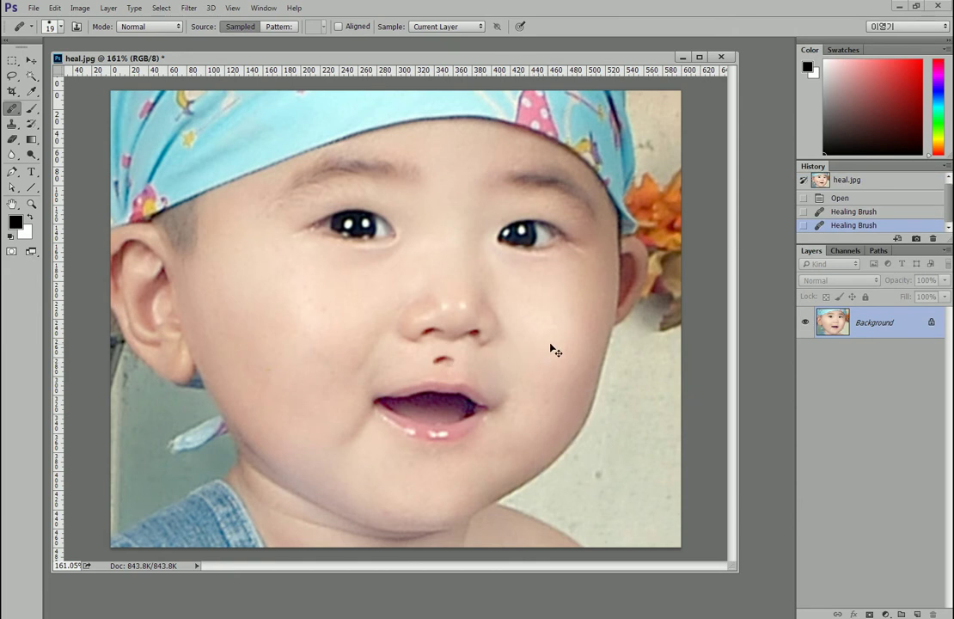
{"action": "key", "text": "ctrl+z"}
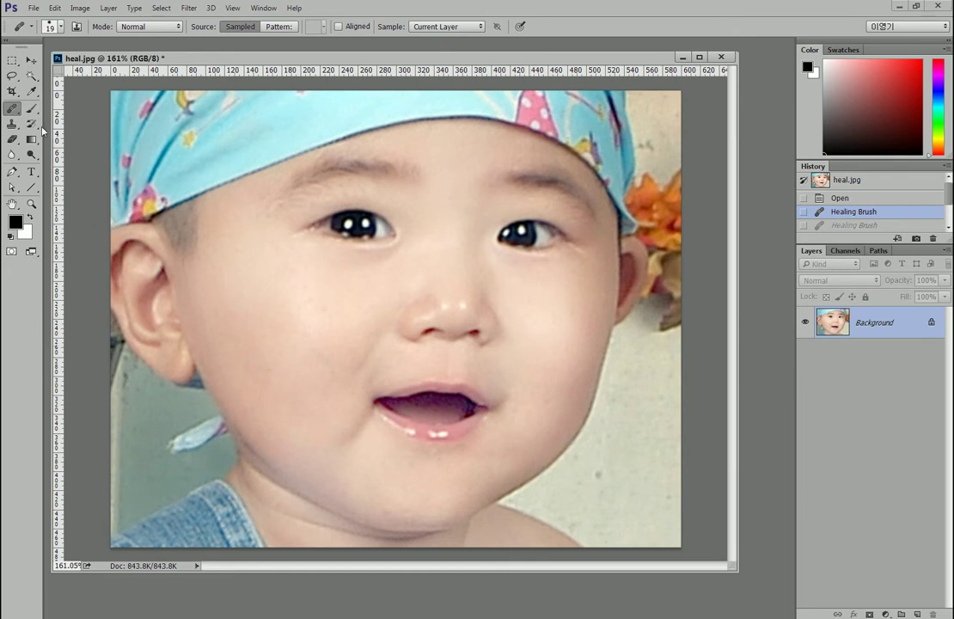
- Select the Patch Tool, open patch.jpg, and enlarge its window to show more of the jeans
{"action": "right_click", "coordinate": [12, 110]}
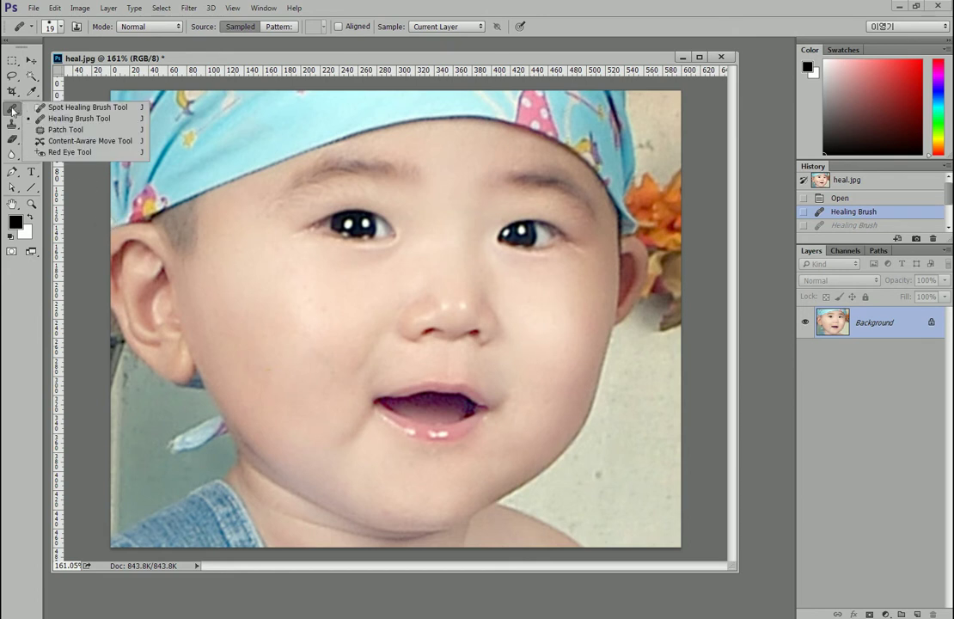
{"action": "left_click", "coordinate": [54, 130]}
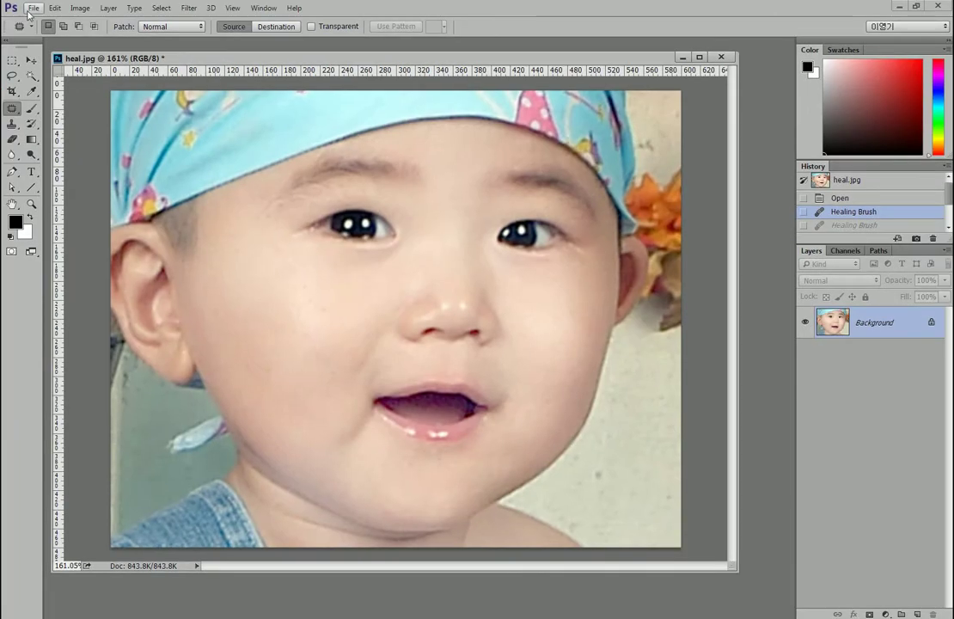
{"action": "left_click", "coordinate": [32, 8]}
{"action": "left_click", "coordinate": [41, 32]}
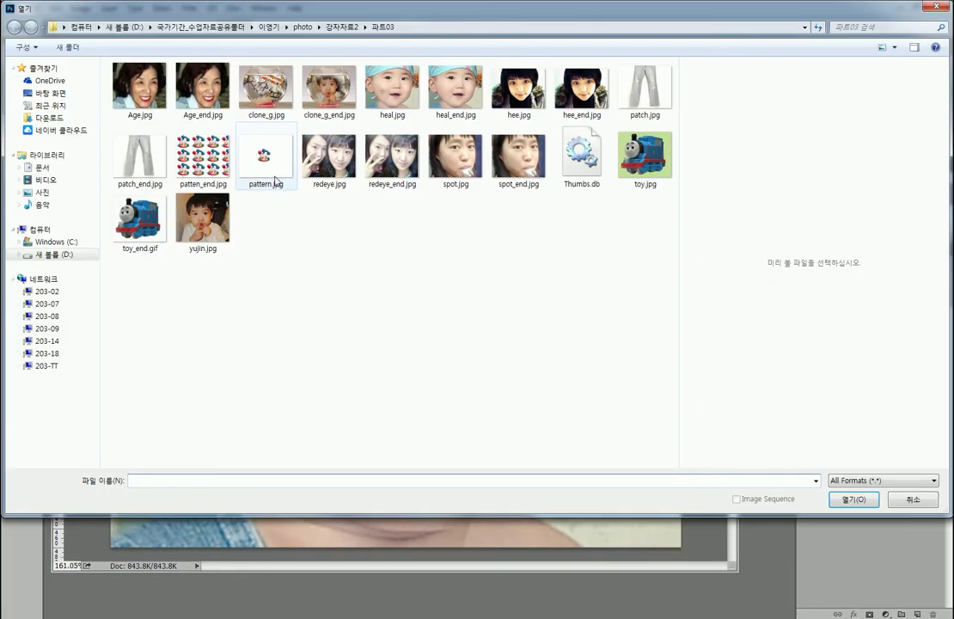
{"action": "double_click", "coordinate": [644, 86]}
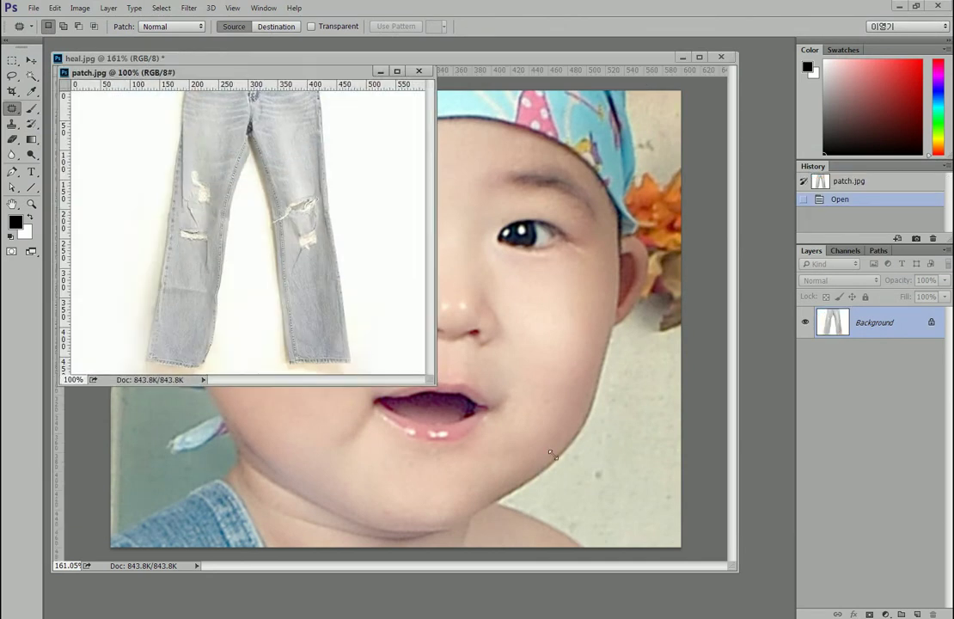
{"action": "left_click_drag", "start_coordinate": [428, 376], "coordinate": [640, 513]}
{"action": "scroll", "coordinate": [439, 301], "scroll_direction": "up", "scroll_amount": 4}
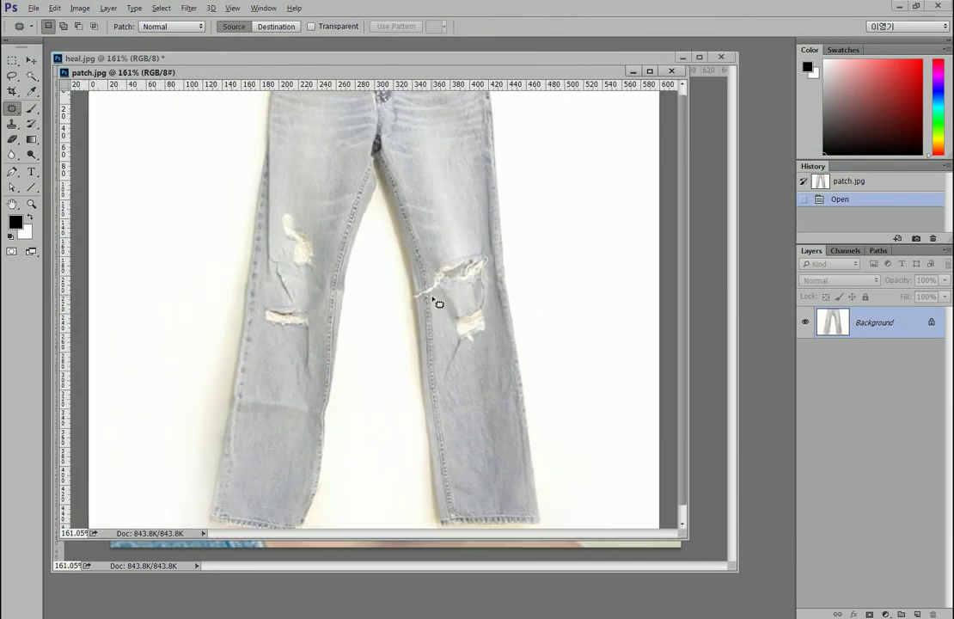
- Patch the large knee tear on the right-hand leg with clean denim from just above it, using Source mode, and deselect
{"action": "key", "text": "alt"}
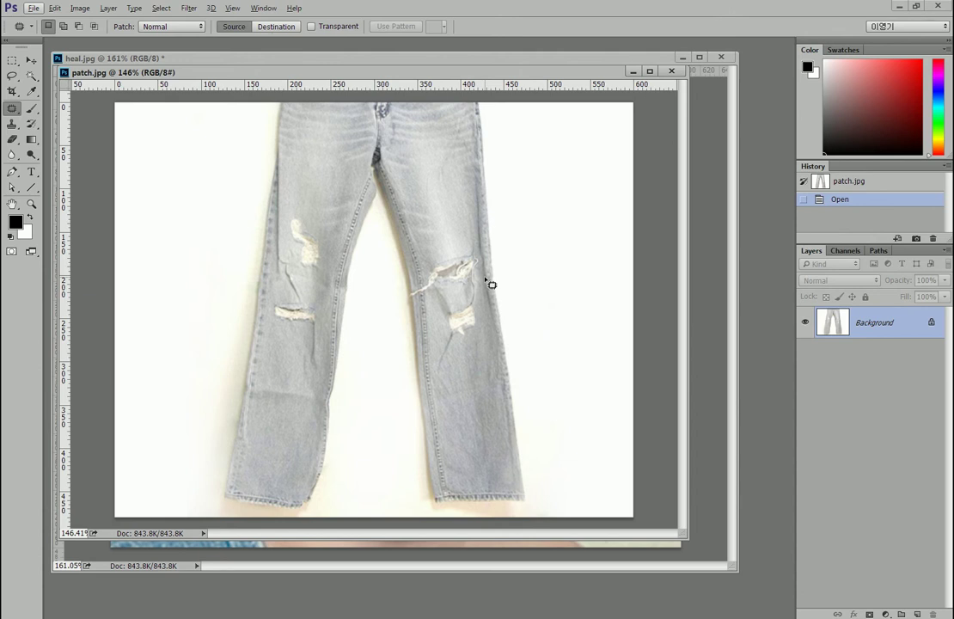
{"action": "scroll", "coordinate": [490, 296], "scroll_direction": "up", "scroll_amount": 6}
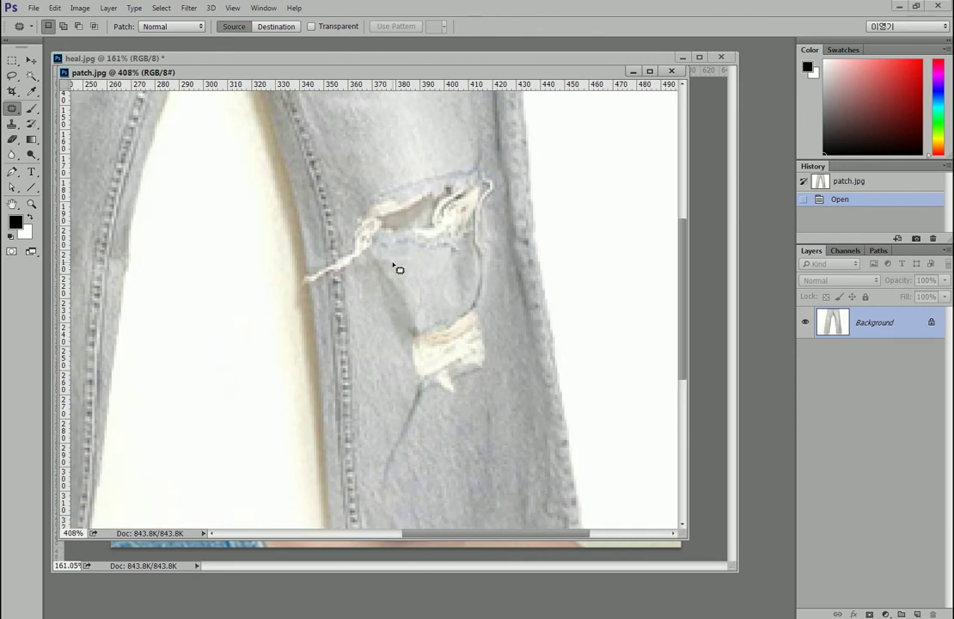
{"action": "scroll", "coordinate": [392, 291], "scroll_direction": "down", "scroll_amount": 2}
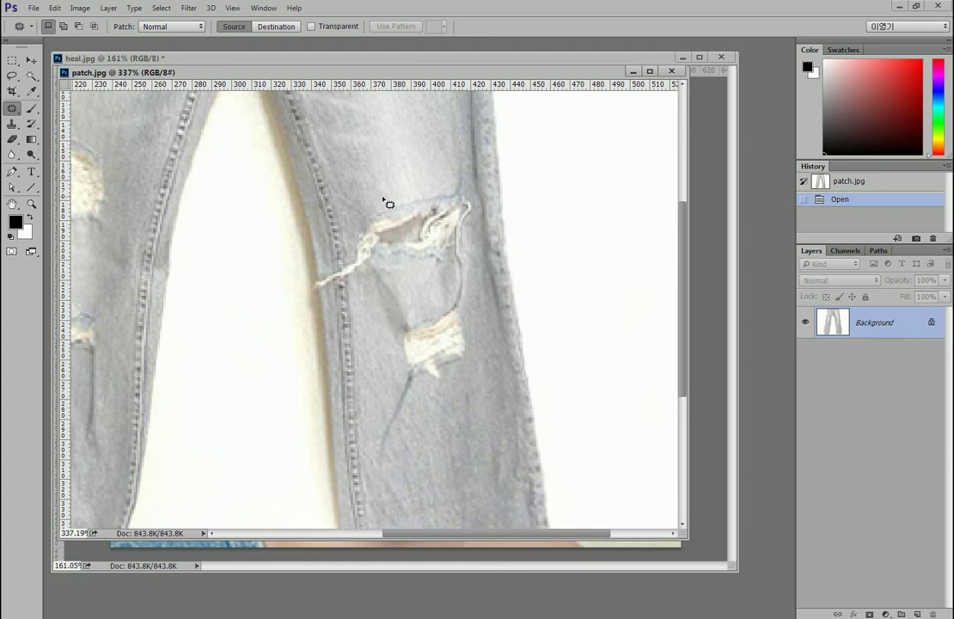
{"action": "left_click_drag", "start_coordinate": [317, 206], "coordinate": [320, 255]}
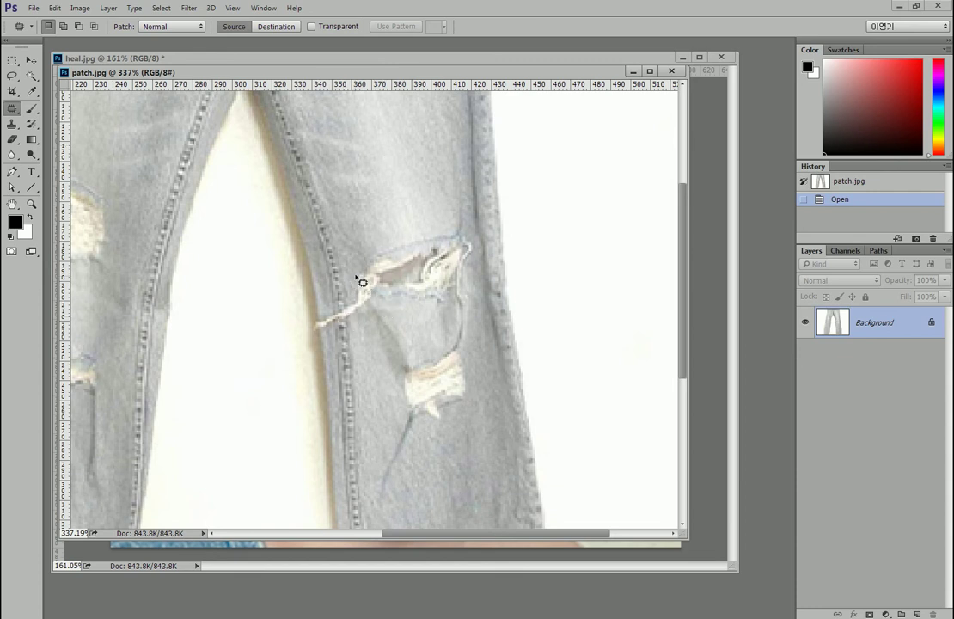
{"action": "mouse_move", "coordinate": [372, 243]}
{"action": "left_mouse_down"}
{"action": "mouse_move", "coordinate": [360, 285]}
{"action": "mouse_move", "coordinate": [405, 325]}
{"action": "mouse_move", "coordinate": [467, 324]}
{"action": "mouse_move", "coordinate": [468, 236]}
{"action": "mouse_move", "coordinate": [393, 227]}
{"action": "mouse_move", "coordinate": [373, 244]}
{"action": "left_mouse_up"}
{"action": "left_click_drag", "start_coordinate": [410, 285], "coordinate": [370, 162]}
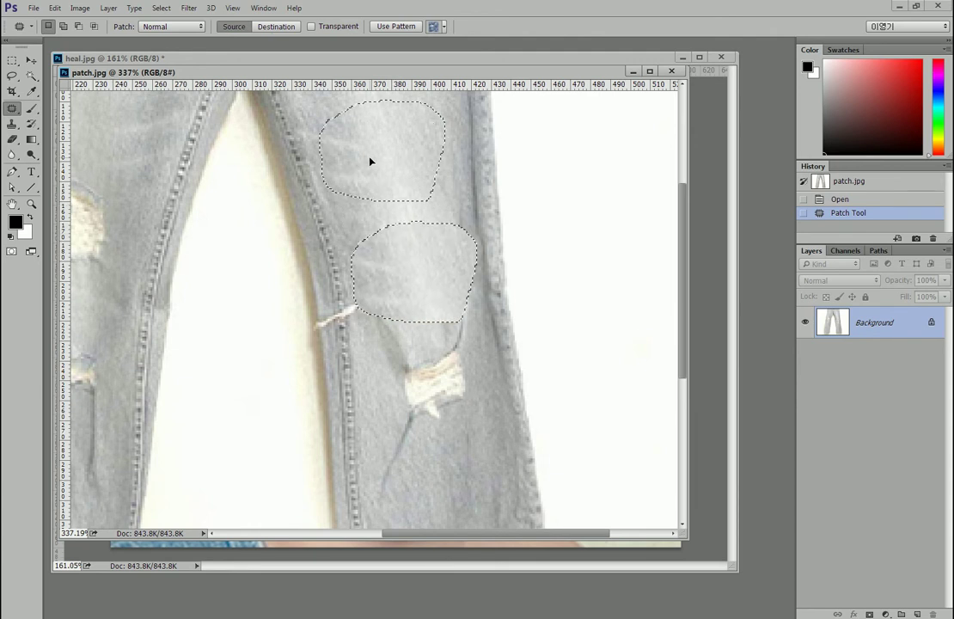
{"action": "left_click_drag", "start_coordinate": [371, 162], "coordinate": [374, 164]}
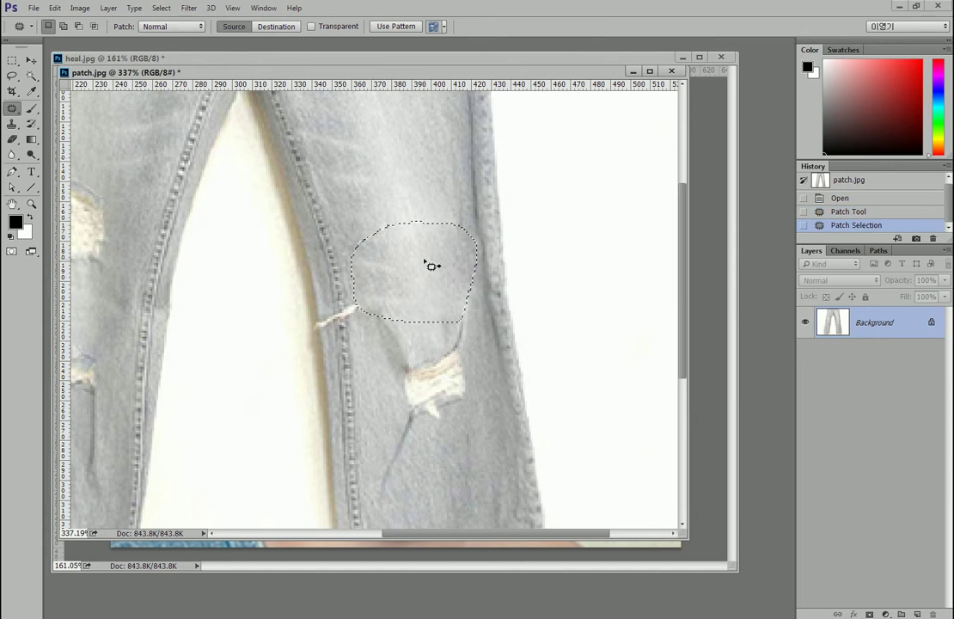
{"action": "key", "text": "ctrl+d"}
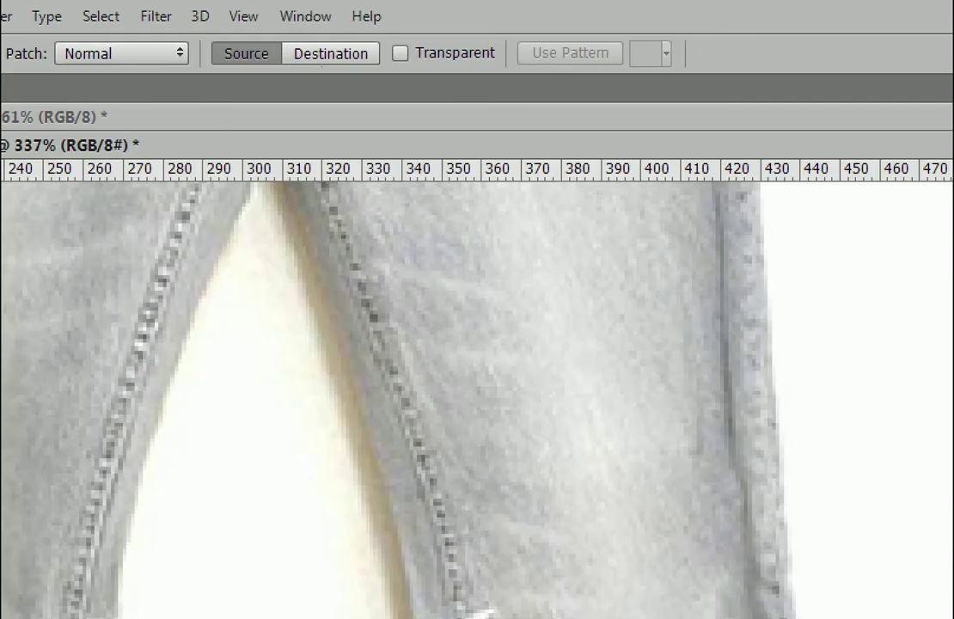
- Patch the smaller frayed hole below the knee on the right-hand leg with clean denim from above, and deselect
{"action": "mouse_move", "coordinate": [206, 31]}
{"action": "left_mouse_down"}
{"action": "mouse_move", "coordinate": [233, 42]}
{"action": "mouse_move", "coordinate": [271, 77]}
{"action": "left_mouse_up"}
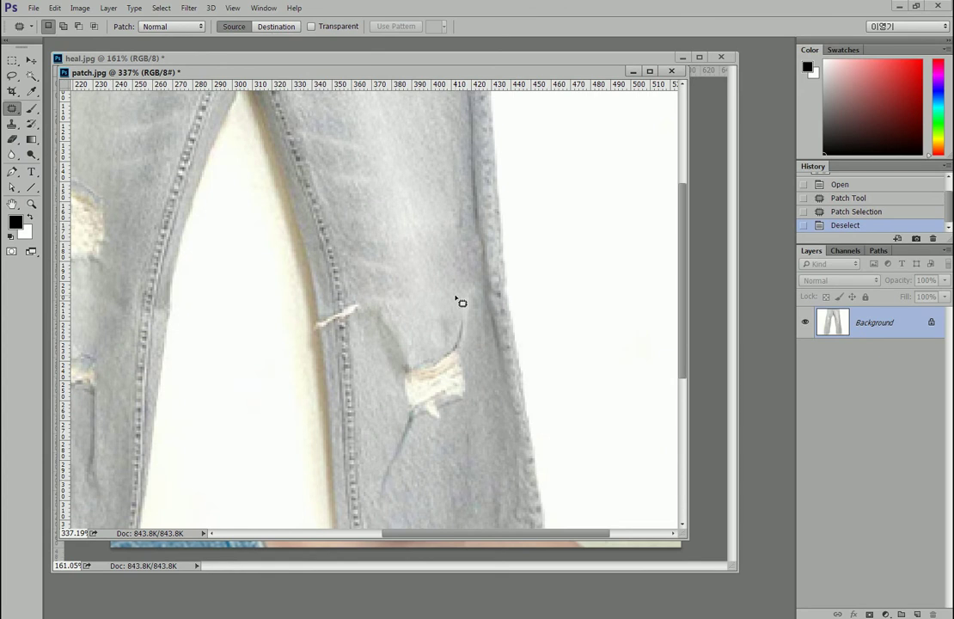
{"action": "mouse_move", "coordinate": [455, 298]}
{"action": "left_mouse_down"}
{"action": "mouse_move", "coordinate": [403, 355]}
{"action": "mouse_move", "coordinate": [394, 383]}
{"action": "mouse_move", "coordinate": [407, 434]}
{"action": "mouse_move", "coordinate": [445, 431]}
{"action": "mouse_move", "coordinate": [471, 398]}
{"action": "mouse_move", "coordinate": [477, 330]}
{"action": "mouse_move", "coordinate": [457, 299]}
{"action": "left_mouse_up"}
{"action": "left_click_drag", "start_coordinate": [436, 352], "coordinate": [400, 193]}
{"action": "key", "text": "ctrl+d"}
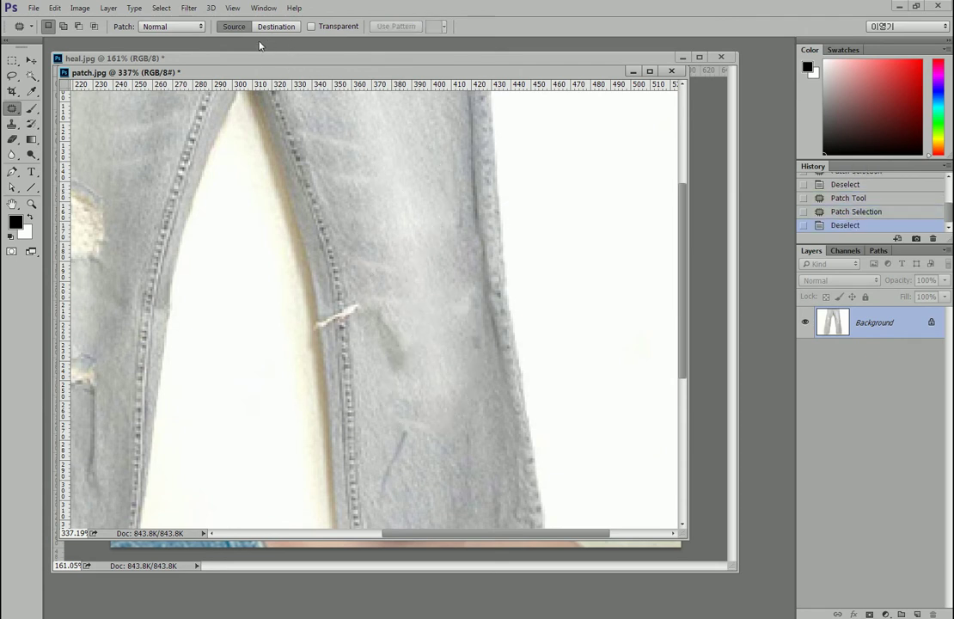
- Set the patch mode to Destination and copy clean denim over the dark crease on the right-hand leg's lower part
{"action": "left_click", "coordinate": [284, 26]}
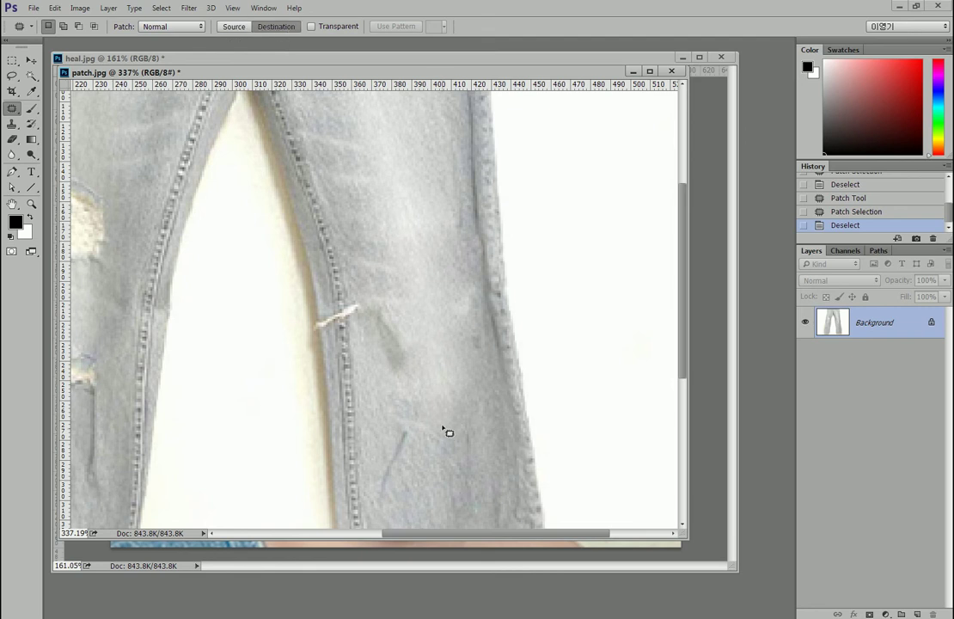
{"action": "mouse_move", "coordinate": [421, 334]}
{"action": "left_mouse_down"}
{"action": "mouse_move", "coordinate": [400, 356]}
{"action": "mouse_move", "coordinate": [447, 391]}
{"action": "mouse_move", "coordinate": [419, 337]}
{"action": "mouse_move", "coordinate": [413, 440]}
{"action": "mouse_move", "coordinate": [400, 475]}
{"action": "left_mouse_up"}
{"action": "key", "text": "ctrl+d"}
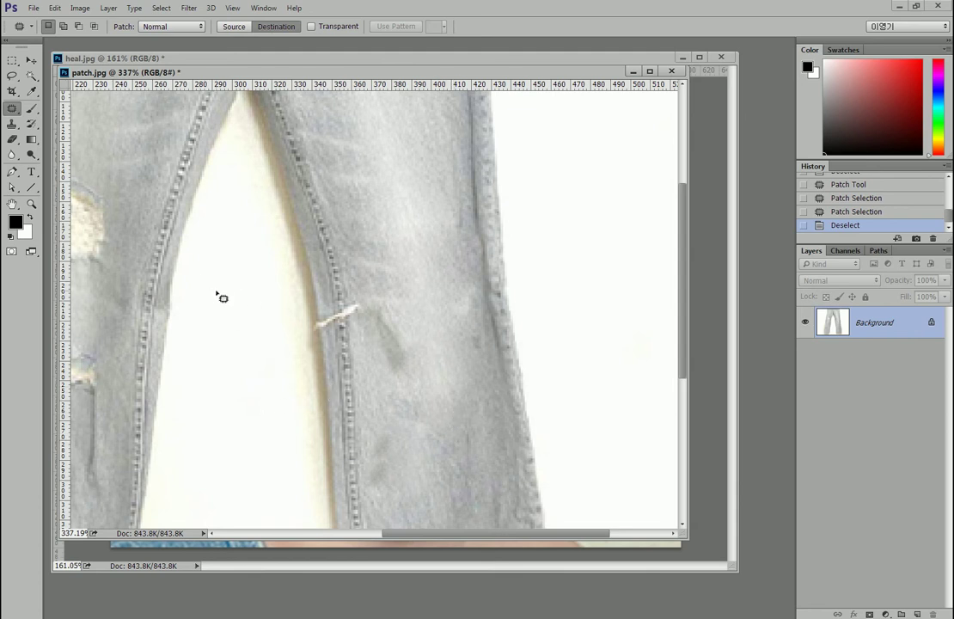
- Set the patch mode back to Source and patch the upper tear on the left-hand leg with clean denim
{"action": "left_click_drag", "start_coordinate": [130, 229], "coordinate": [324, 241]}
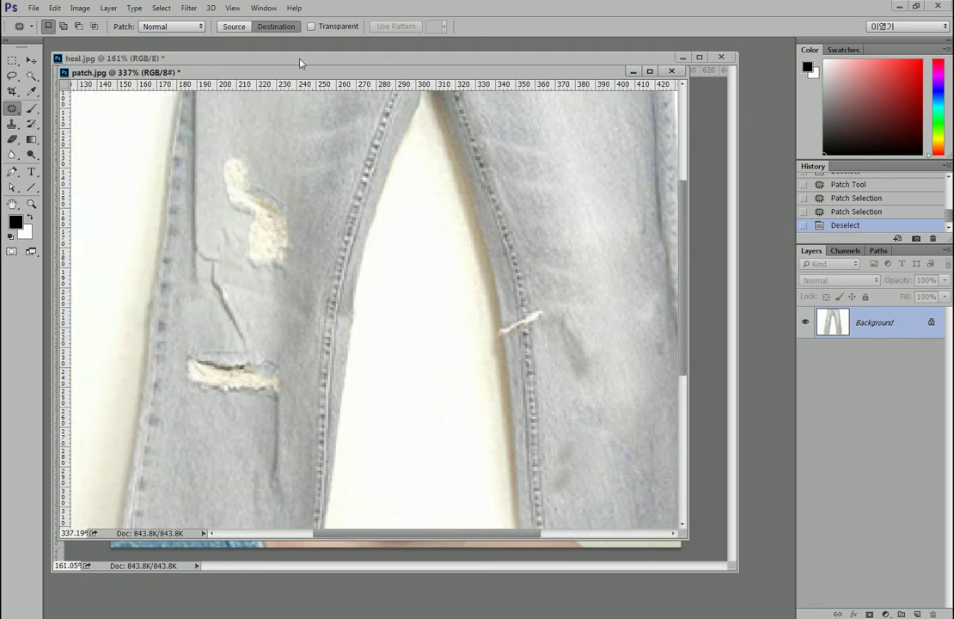
{"action": "left_click", "coordinate": [231, 27]}
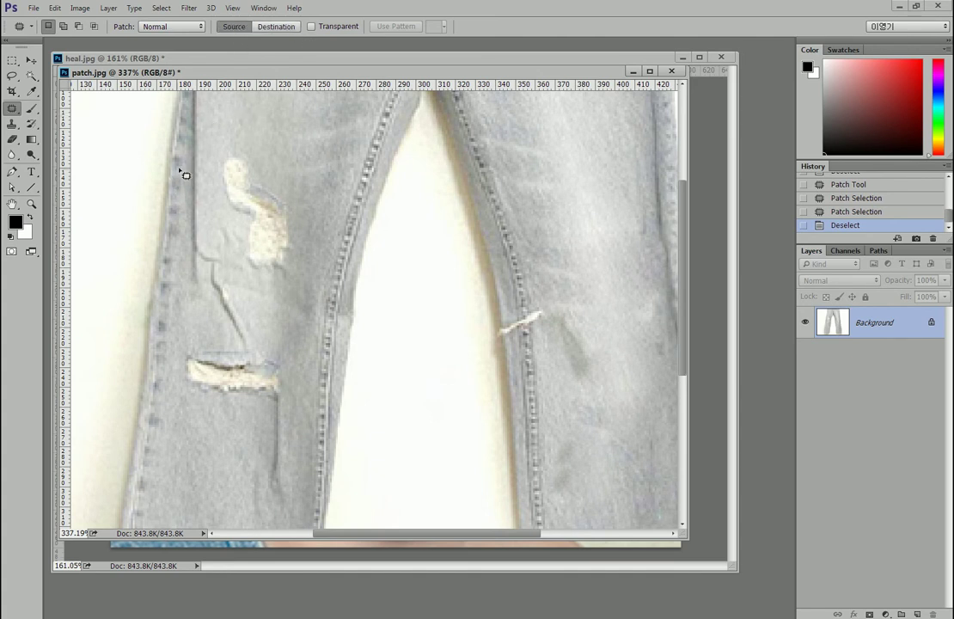
{"action": "mouse_move", "coordinate": [215, 149]}
{"action": "left_mouse_down"}
{"action": "mouse_move", "coordinate": [235, 274]}
{"action": "mouse_move", "coordinate": [266, 296]}
{"action": "mouse_move", "coordinate": [308, 270]}
{"action": "mouse_move", "coordinate": [301, 207]}
{"action": "mouse_move", "coordinate": [256, 149]}
{"action": "mouse_move", "coordinate": [210, 140]}
{"action": "left_mouse_up"}
{"action": "left_click_drag", "start_coordinate": [283, 132], "coordinate": [266, 294]}
{"action": "left_click_drag", "start_coordinate": [255, 344], "coordinate": [266, 197]}
{"action": "key", "text": "ctrl+d"}
- Patch the horizontal tear and the vertical crease beneath it on the left-hand leg with clean denim, deselecting after each patch
{"action": "mouse_move", "coordinate": [232, 404]}
{"action": "left_mouse_down"}
{"action": "mouse_move", "coordinate": [263, 222]}
{"action": "mouse_move", "coordinate": [258, 169]}
{"action": "left_mouse_up"}
{"action": "mouse_move", "coordinate": [240, 272]}
{"action": "left_mouse_down"}
{"action": "mouse_move", "coordinate": [200, 306]}
{"action": "mouse_move", "coordinate": [232, 341]}
{"action": "mouse_move", "coordinate": [312, 323]}
{"action": "left_mouse_up"}
{"action": "left_click_drag", "start_coordinate": [254, 279], "coordinate": [249, 275]}
{"action": "left_click_drag", "start_coordinate": [249, 309], "coordinate": [233, 410]}
{"action": "key", "text": "ctrl+d"}
{"action": "mouse_move", "coordinate": [271, 318]}
{"action": "left_mouse_down"}
{"action": "mouse_move", "coordinate": [298, 292]}
{"action": "mouse_move", "coordinate": [273, 319]}
{"action": "left_mouse_up"}
{"action": "left_click_drag", "start_coordinate": [279, 301], "coordinate": [283, 189]}
{"action": "key", "text": "ctrl+d"}
{"action": "mouse_move", "coordinate": [279, 336]}
{"action": "left_mouse_down"}
{"action": "mouse_move", "coordinate": [271, 451]}
{"action": "mouse_move", "coordinate": [302, 337]}
{"action": "mouse_move", "coordinate": [289, 313]}
{"action": "left_mouse_up"}
{"action": "left_click_drag", "start_coordinate": [292, 373], "coordinate": [225, 384]}
{"action": "key", "text": "ctrl+d"}
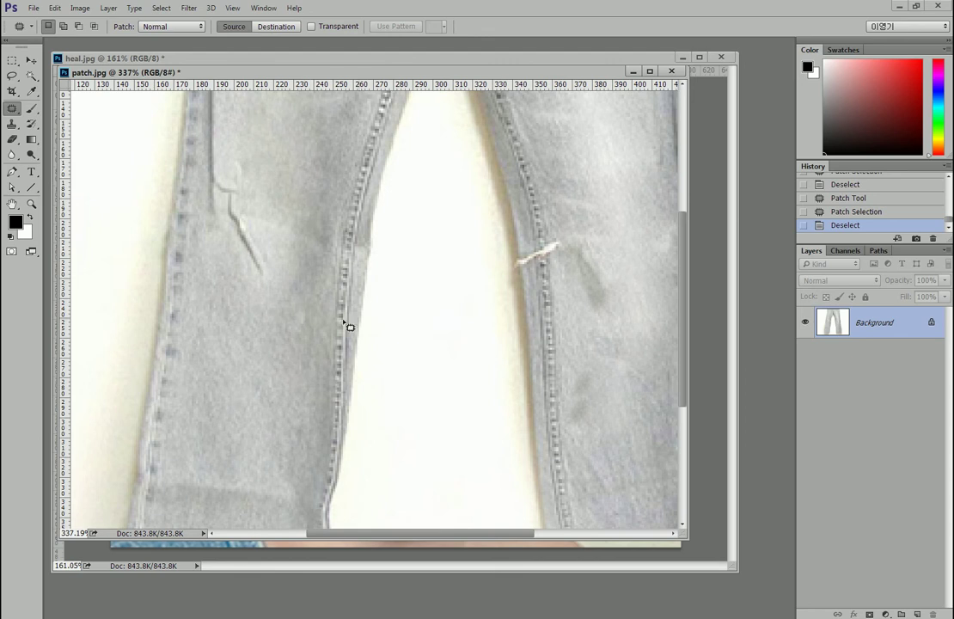
- Try covering the loose white thread on the right-hand leg's inner seam with plain denim in Destination mode, and undo the patch
{"action": "scroll", "coordinate": [592, 265], "scroll_direction": "up", "scroll_amount": 3}
{"action": "scroll", "coordinate": [579, 241], "scroll_direction": "up", "scroll_amount": 2}
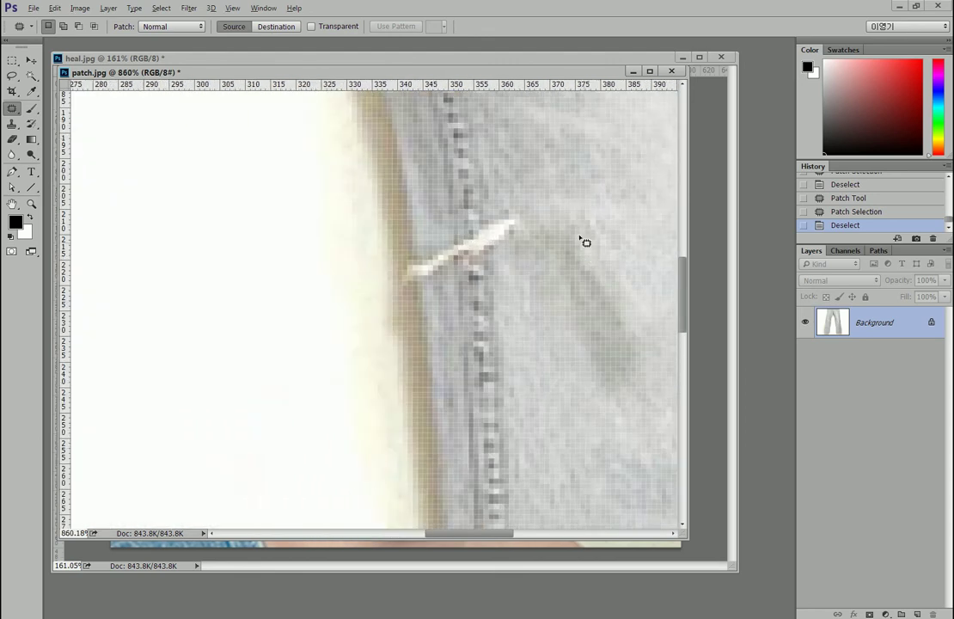
{"action": "scroll", "coordinate": [570, 226], "scroll_direction": "down", "scroll_amount": 3}
{"action": "left_click_drag", "start_coordinate": [547, 241], "coordinate": [413, 297]}
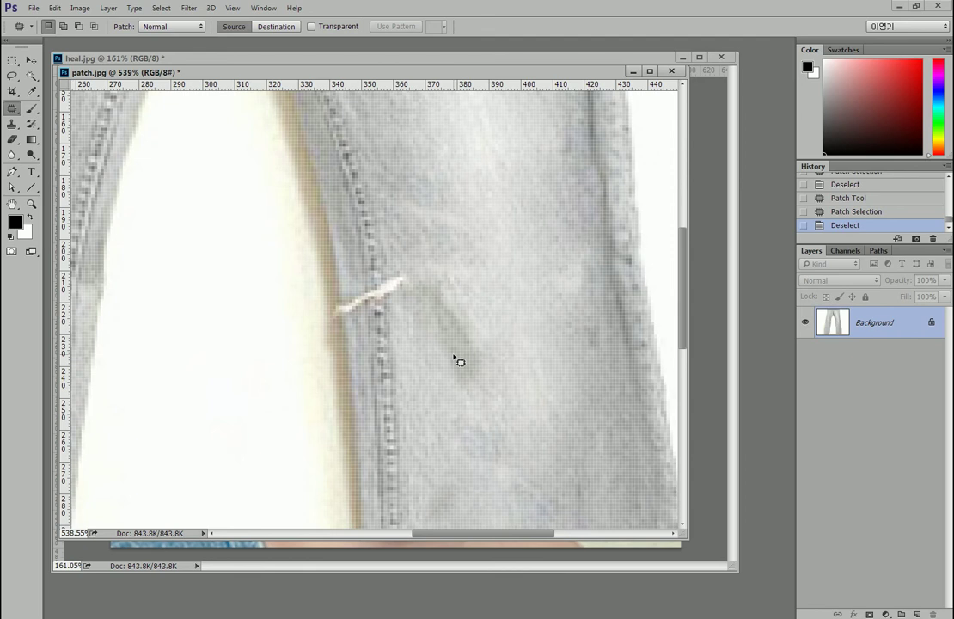
{"action": "left_click", "coordinate": [262, 27]}
{"action": "mouse_move", "coordinate": [481, 192]}
{"action": "left_mouse_down"}
{"action": "mouse_move", "coordinate": [467, 237]}
{"action": "mouse_move", "coordinate": [517, 193]}
{"action": "mouse_move", "coordinate": [488, 191]}
{"action": "left_mouse_up"}
{"action": "mouse_move", "coordinate": [485, 215]}
{"action": "left_mouse_down"}
{"action": "mouse_move", "coordinate": [379, 302]}
{"action": "mouse_move", "coordinate": [353, 308]}
{"action": "mouse_move", "coordinate": [371, 293]}
{"action": "left_mouse_up"}
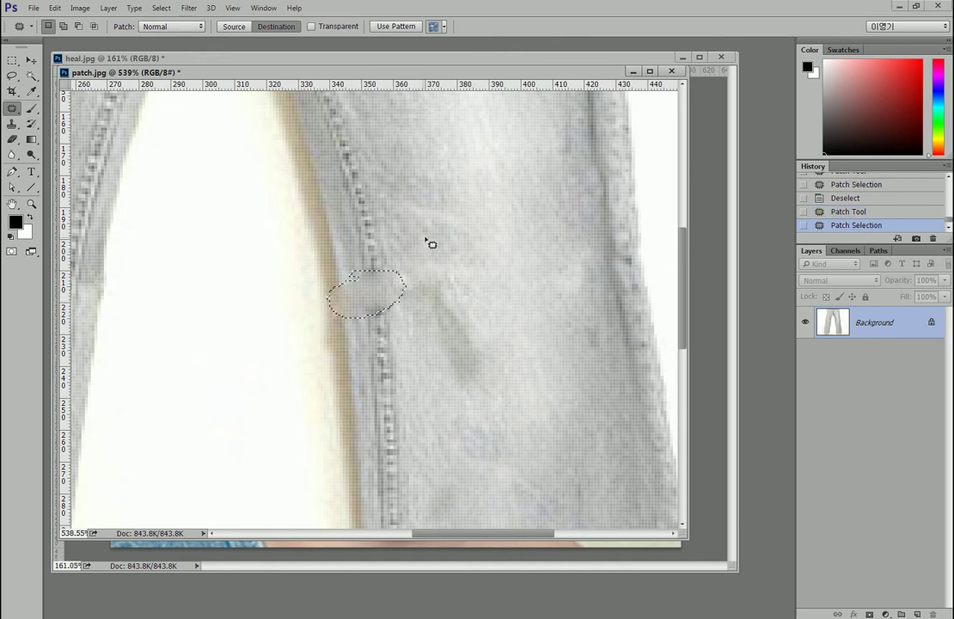
{"action": "key", "text": "ctrl+z"}
- Patch the loose white thread in Source mode with the matching inner seam section just above it, and deselect
{"action": "left_click", "coordinate": [230, 25]}
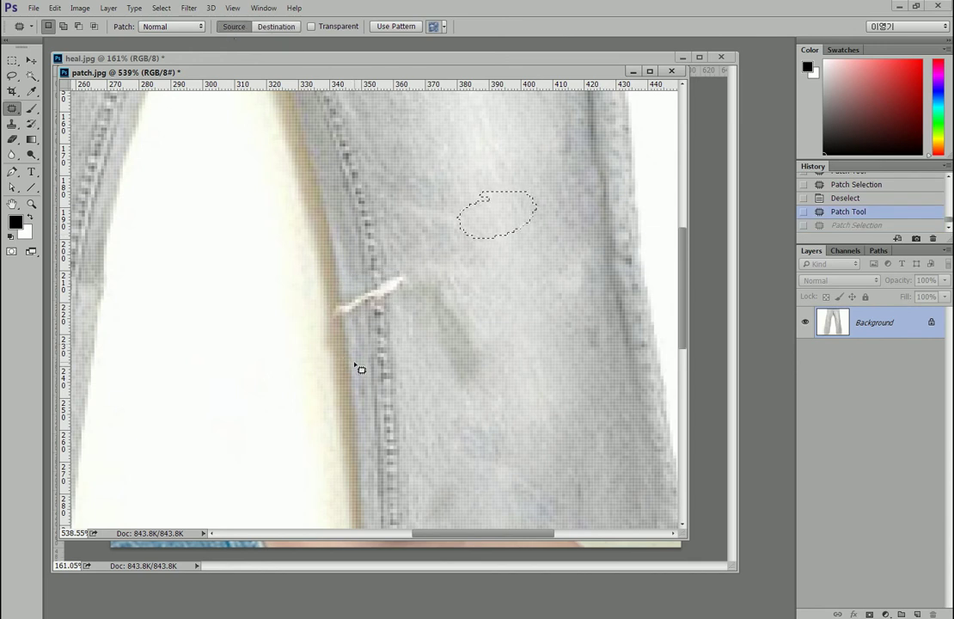
{"action": "mouse_move", "coordinate": [392, 259]}
{"action": "left_mouse_down"}
{"action": "mouse_move", "coordinate": [316, 293]}
{"action": "mouse_move", "coordinate": [308, 315]}
{"action": "mouse_move", "coordinate": [317, 329]}
{"action": "mouse_move", "coordinate": [354, 339]}
{"action": "mouse_move", "coordinate": [391, 331]}
{"action": "mouse_move", "coordinate": [425, 306]}
{"action": "mouse_move", "coordinate": [421, 268]}
{"action": "mouse_move", "coordinate": [388, 261]}
{"action": "left_mouse_up"}
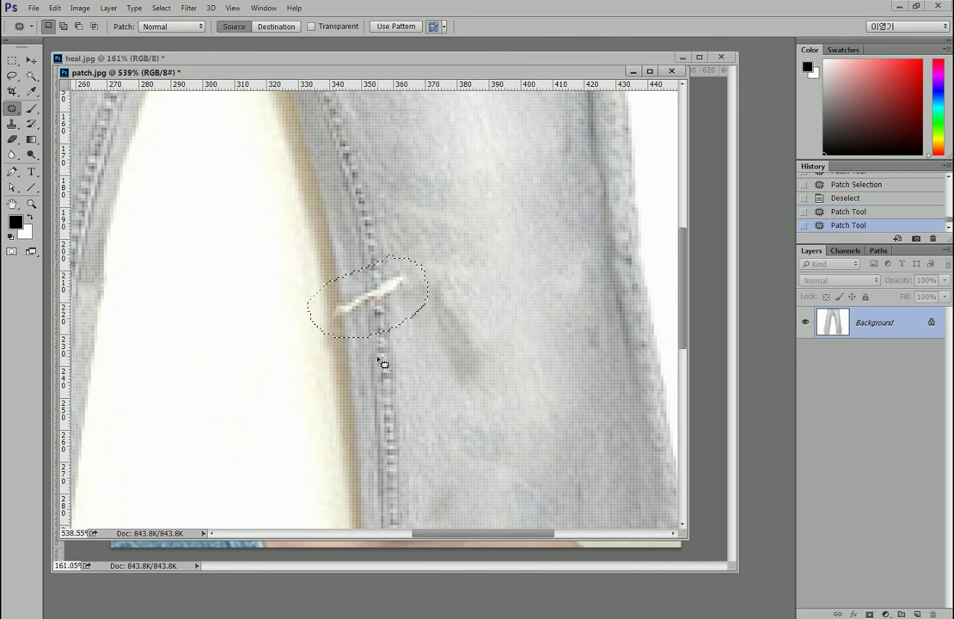
{"action": "scroll", "coordinate": [383, 362], "scroll_direction": "up", "scroll_amount": 2}
{"action": "key", "text": "alt"}
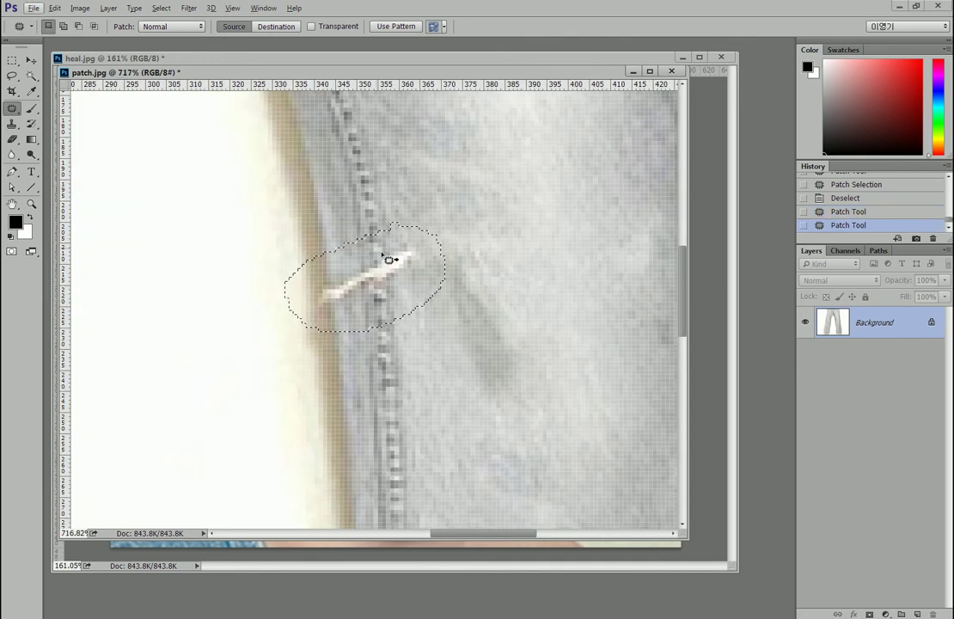
{"action": "left_click_drag", "start_coordinate": [311, 191], "coordinate": [313, 219]}
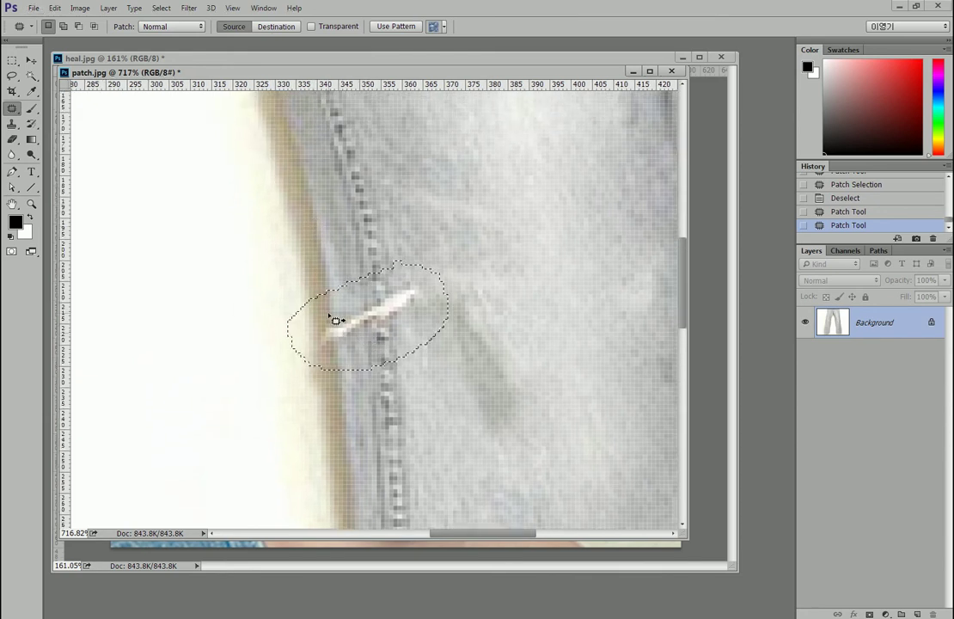
{"action": "left_click_drag", "start_coordinate": [389, 352], "coordinate": [373, 281]}
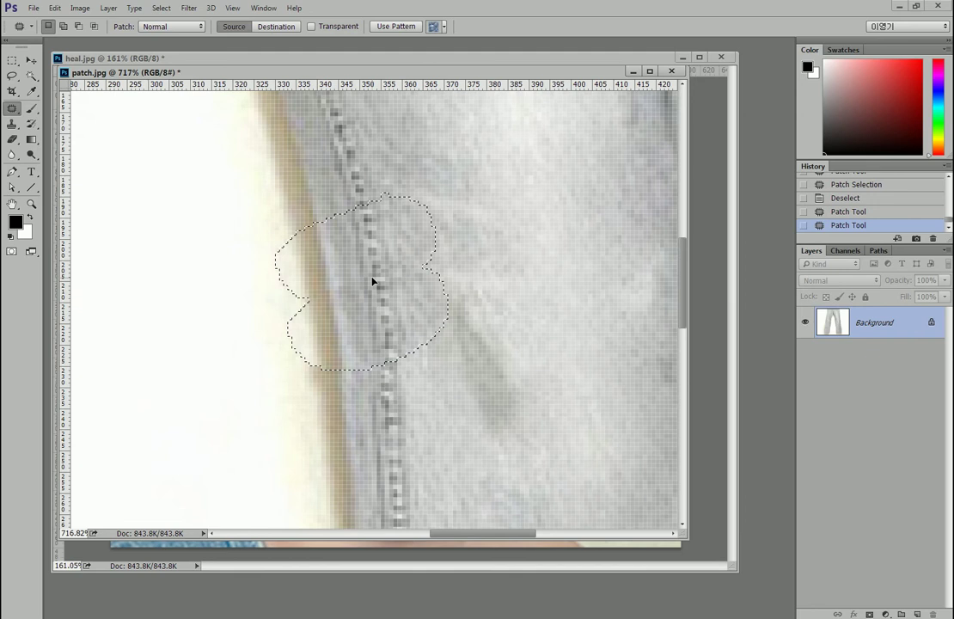
{"action": "left_click_drag", "start_coordinate": [372, 281], "coordinate": [377, 283]}
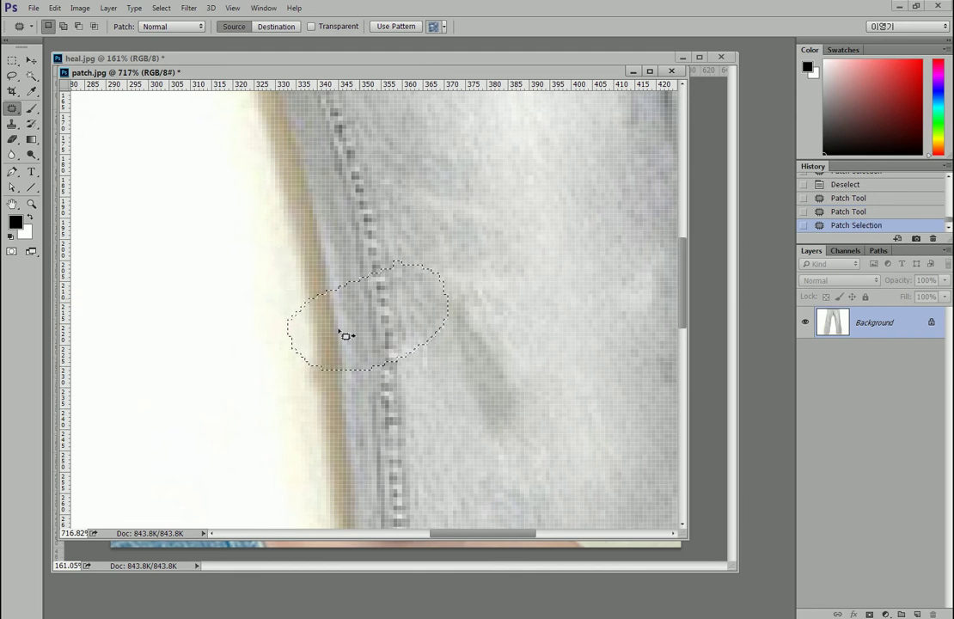
{"action": "key", "text": "ctrl+d"}
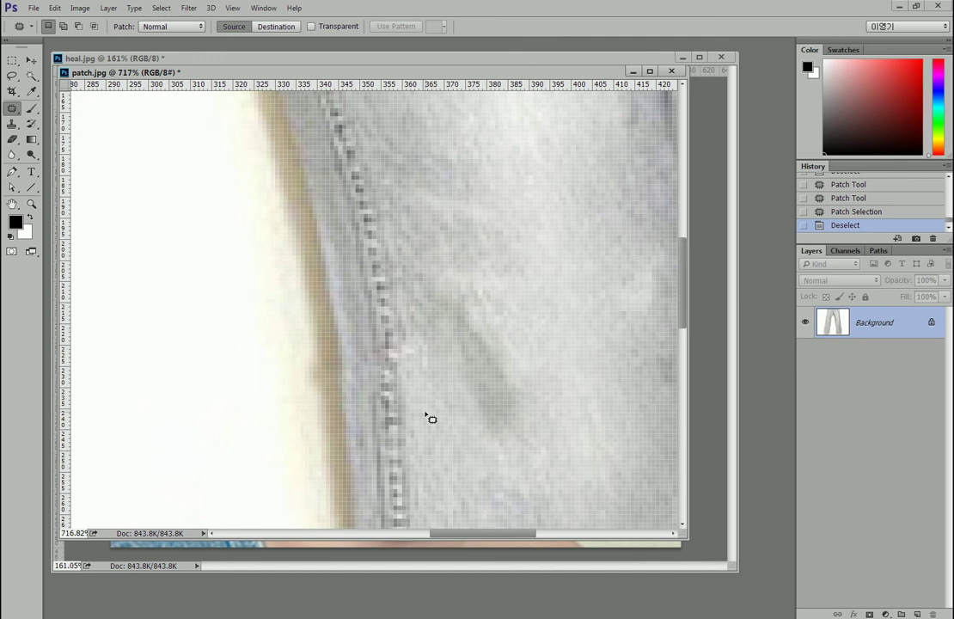
{"action": "scroll", "coordinate": [472, 377], "scroll_direction": "down", "scroll_amount": 8}
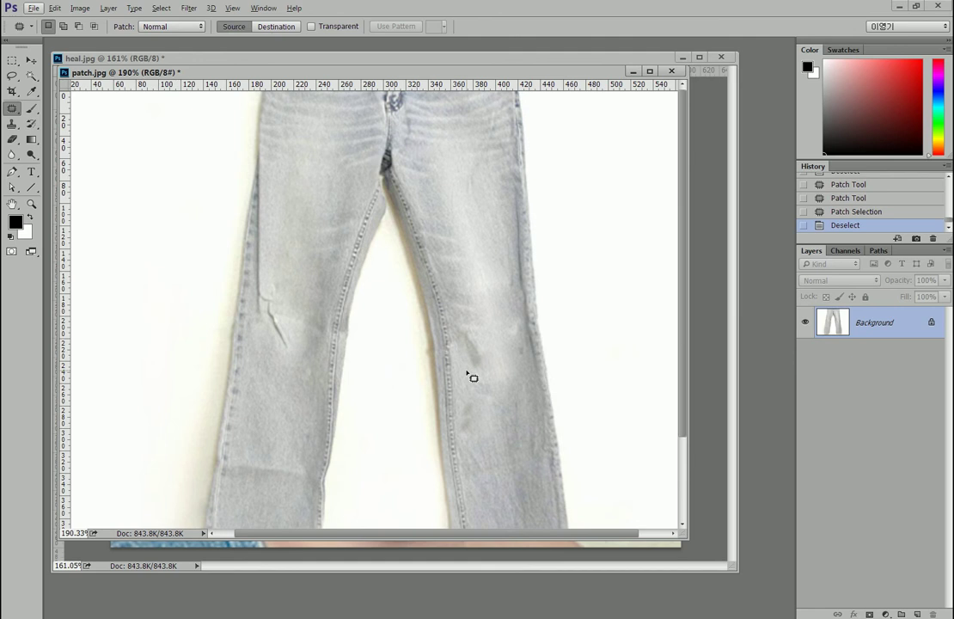
- Open redeye.jpg and enlarge the view so the red eyes of both faces are visible
{"action": "left_click", "coordinate": [34, 8]}
{"action": "left_click", "coordinate": [42, 31]}
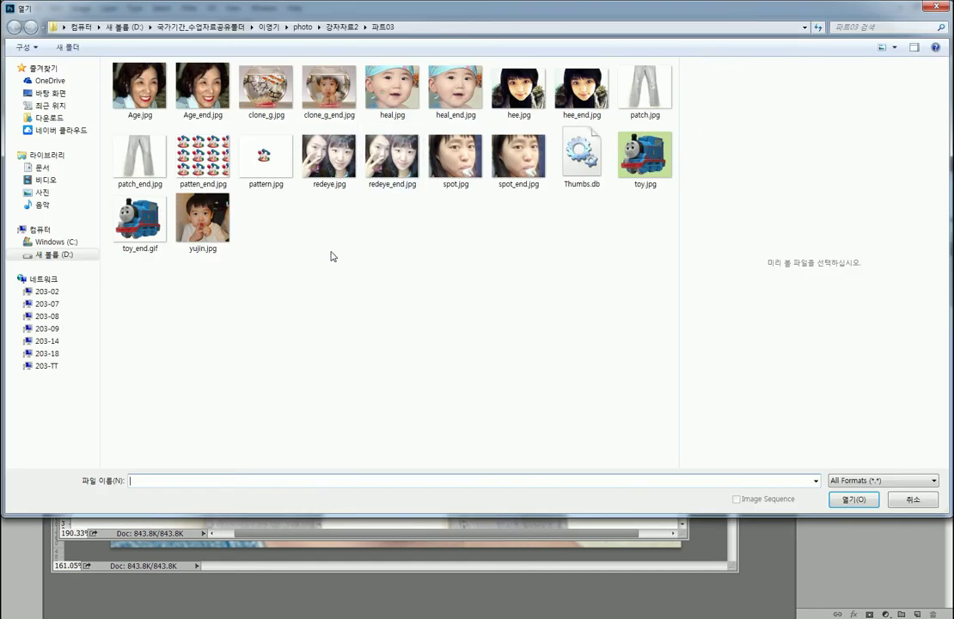
{"action": "left_click", "coordinate": [323, 151]}
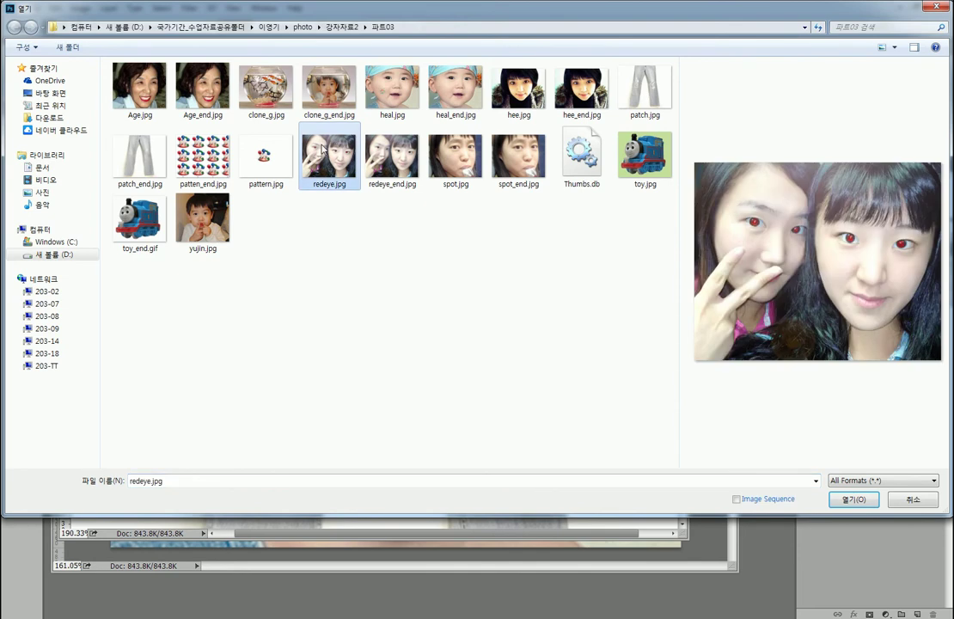
{"action": "double_click", "coordinate": [323, 150]}
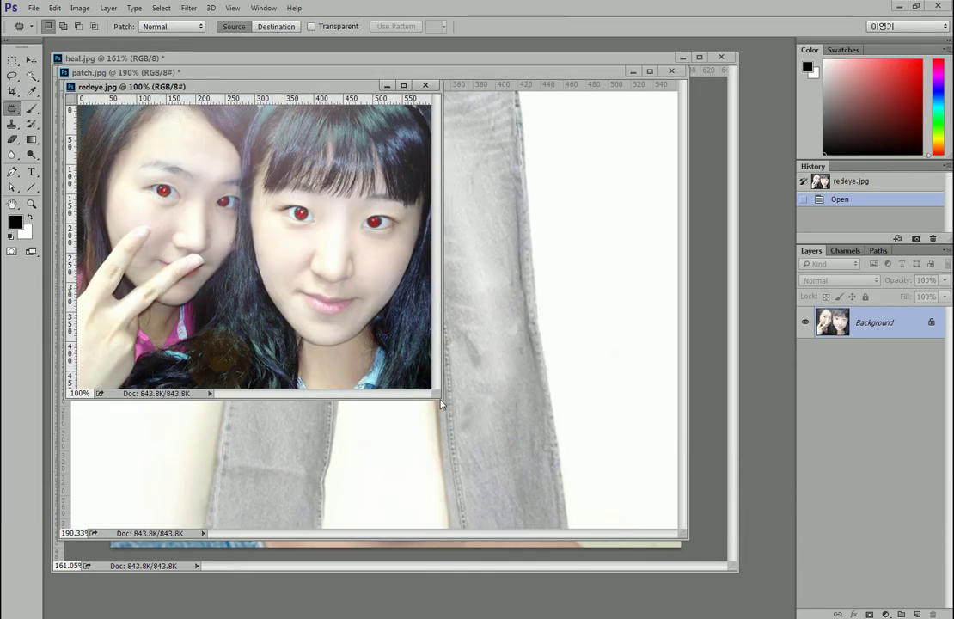
{"action": "scroll", "coordinate": [283, 292], "scroll_direction": "up", "scroll_amount": 4}
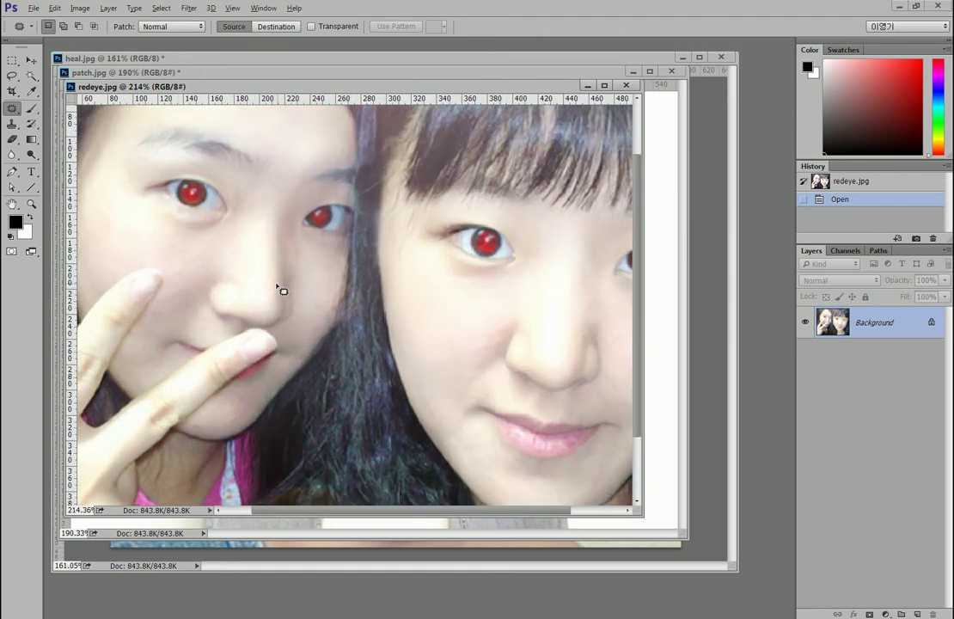
{"action": "scroll", "coordinate": [282, 289], "scroll_direction": "down", "scroll_amount": 2}
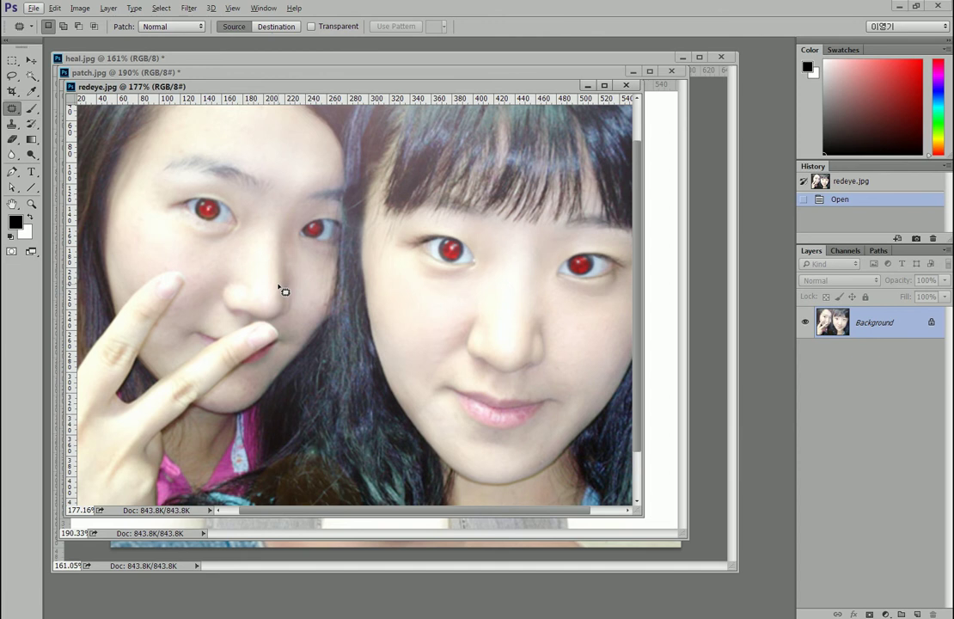
- Correct the red pupils of both faces with the Red Eye Tool, framing each of the right-hand face's eyes
{"action": "right_click", "coordinate": [12, 113]}
{"action": "left_click", "coordinate": [80, 135]}
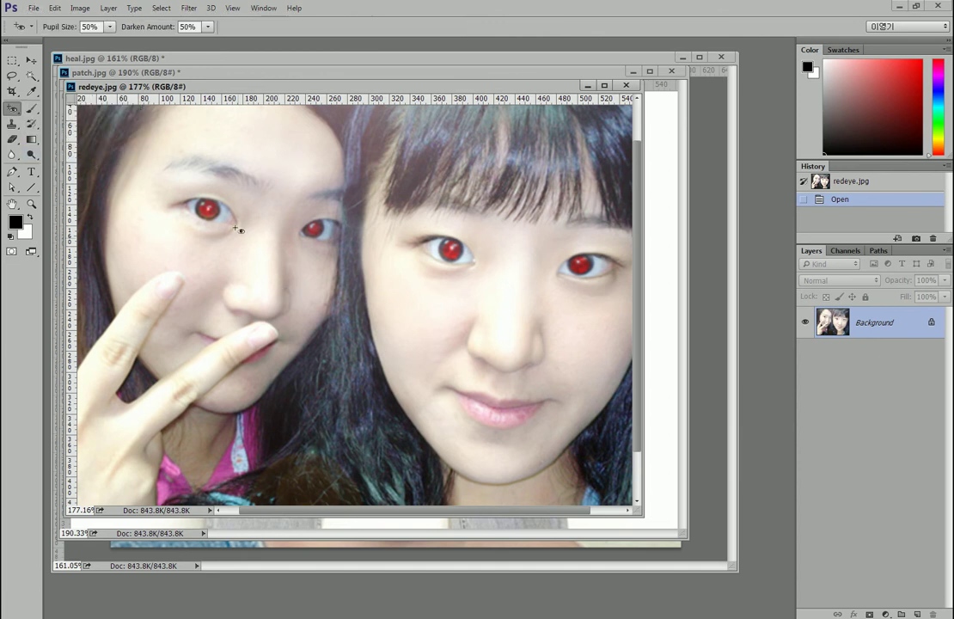
{"action": "left_click_drag", "start_coordinate": [178, 173], "coordinate": [240, 246]}
{"action": "left_click", "coordinate": [386, 277]}
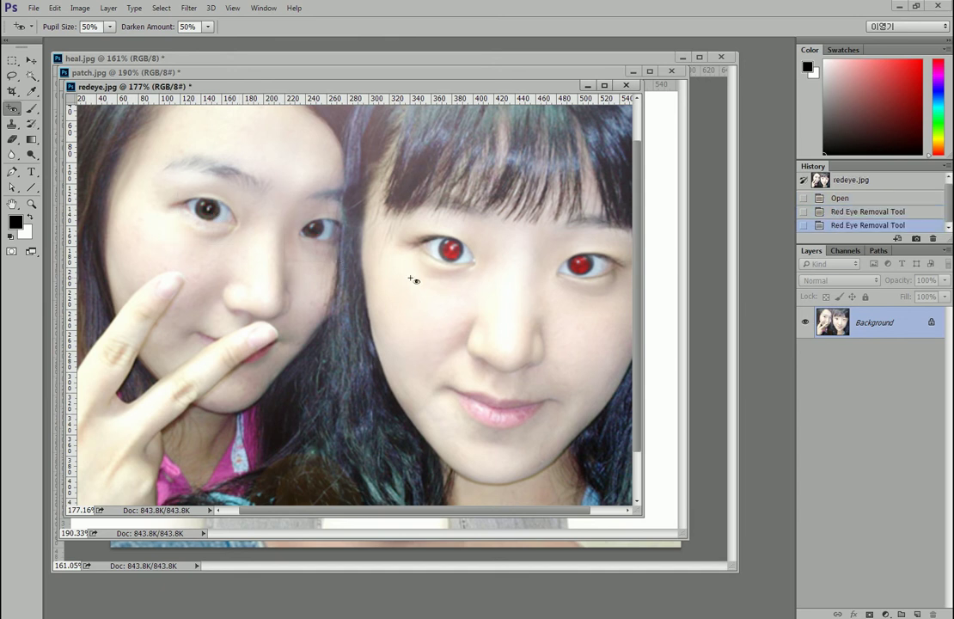
{"action": "left_click_drag", "start_coordinate": [416, 225], "coordinate": [487, 284]}
{"action": "left_click_drag", "start_coordinate": [559, 231], "coordinate": [614, 293]}
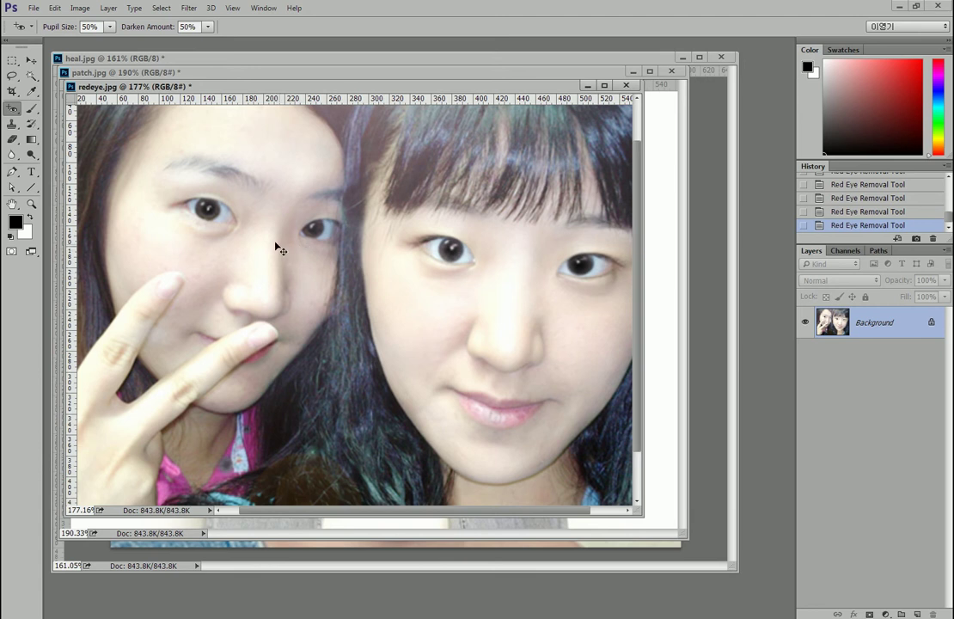
- Undo the recent red-eye corrections back past the one on the right-hand face's outer eye
{"action": "key", "text": "ctrl+alt+z"}
{"action": "key", "text": "ctrl+alt+z"}
{"action": "key", "text": "ctrl+alt+z"}
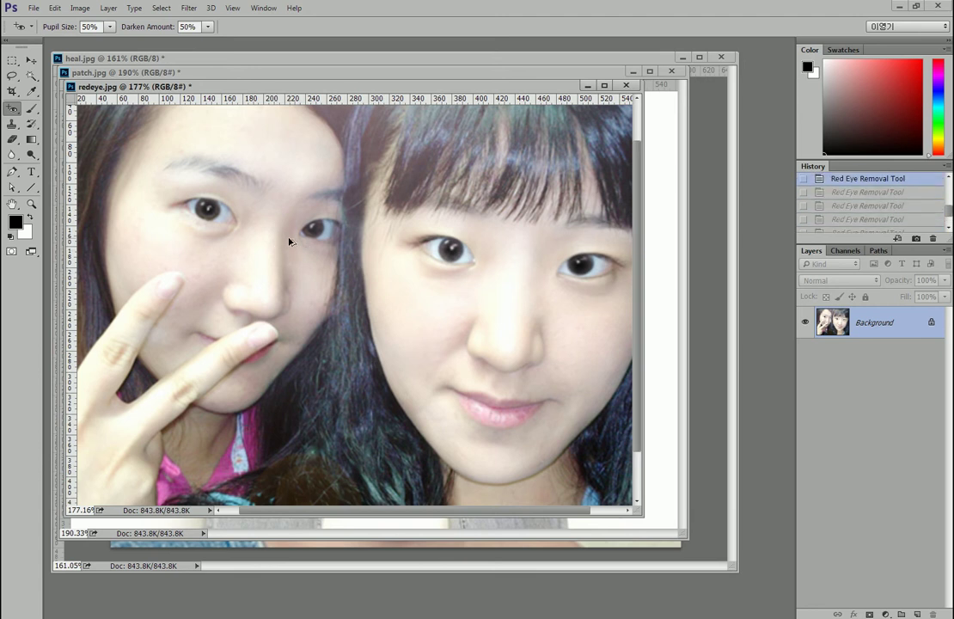
{"action": "key", "text": "ctrl+alt+z"}
- Remove the red from the right-hand face's outer eye by framing the whole eye area with the Red Eye Tool
{"action": "scroll", "coordinate": [593, 263], "scroll_direction": "up", "scroll_amount": 5}
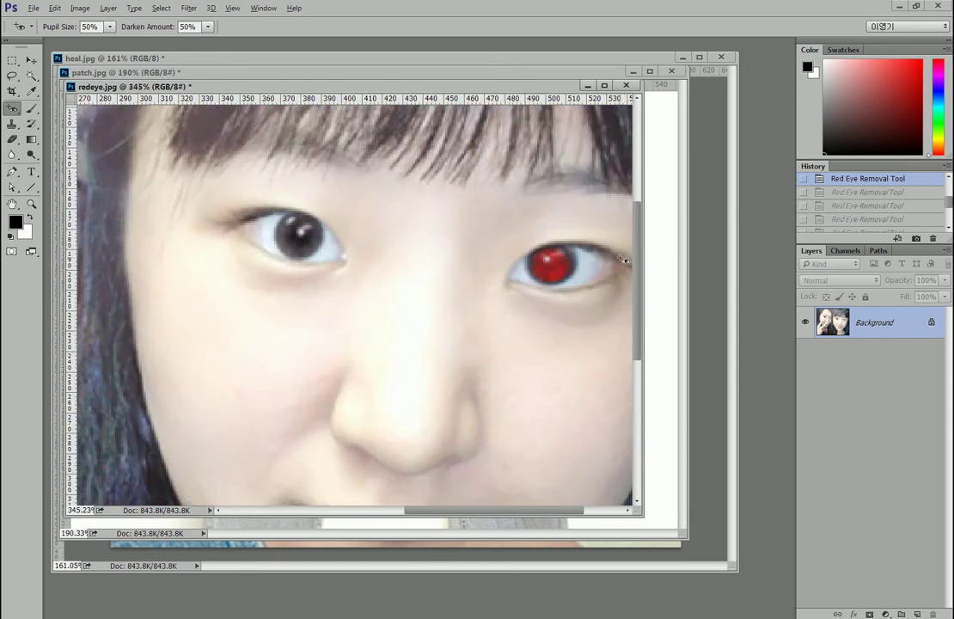
{"action": "key", "text": "alt"}
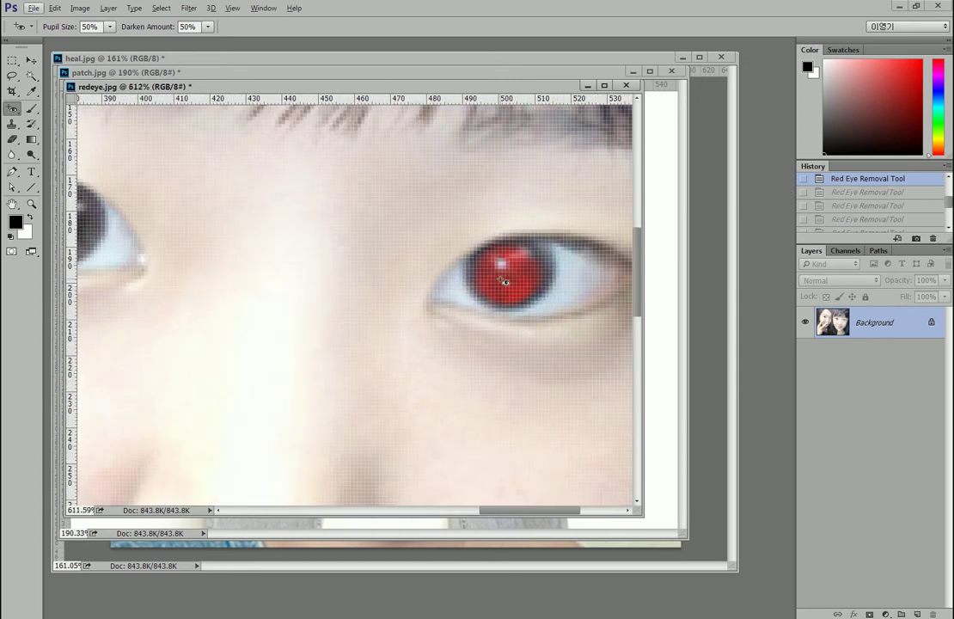
{"action": "left_click_drag", "start_coordinate": [405, 177], "coordinate": [620, 381]}
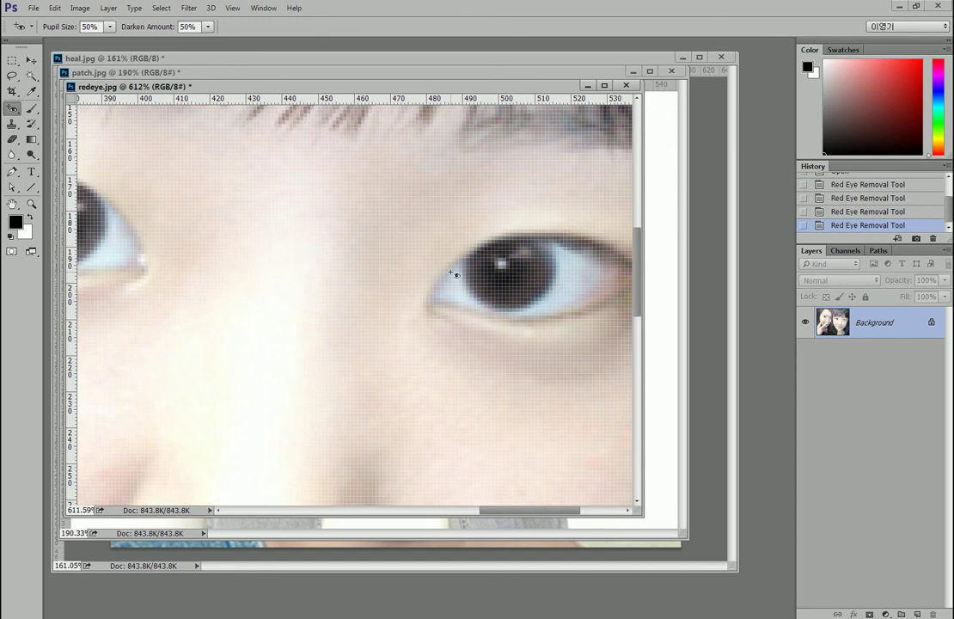
{"action": "scroll", "coordinate": [450, 273], "scroll_direction": "down", "scroll_amount": 4}
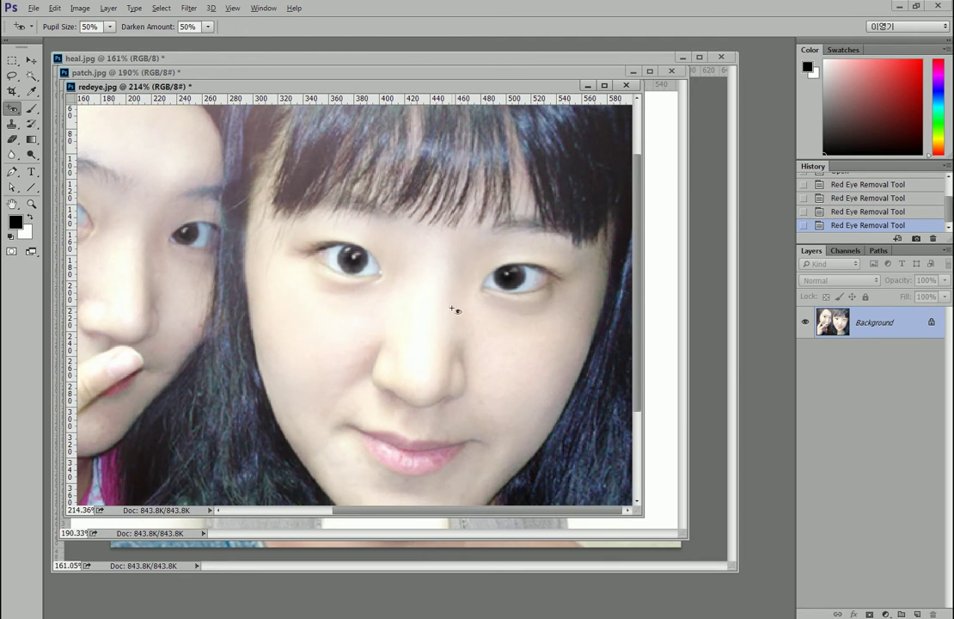
{"action": "scroll", "coordinate": [375, 384], "scroll_direction": "down", "scroll_amount": 1}
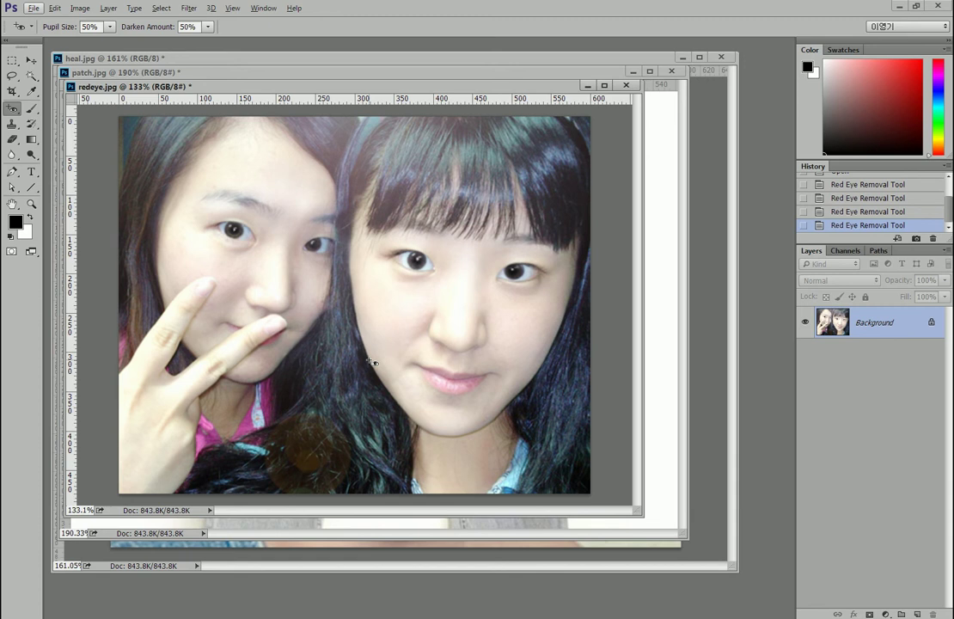
- Shift the redeye.jpg window away from the photos behind it and activate the Content-Aware Move Tool
{"action": "left_click_drag", "start_coordinate": [300, 91], "coordinate": [378, 149]}
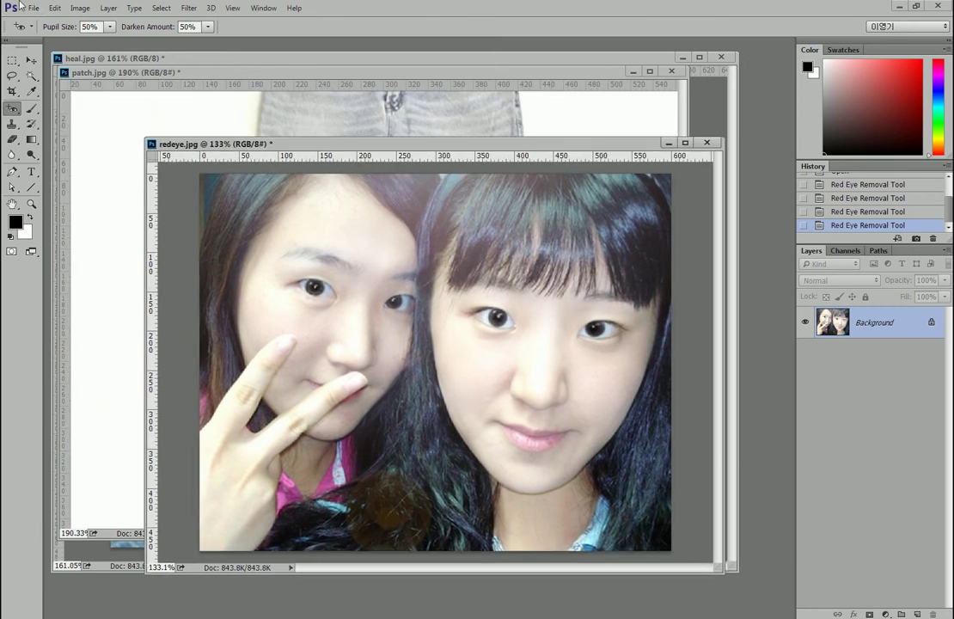
{"action": "right_click", "coordinate": [12, 108]}
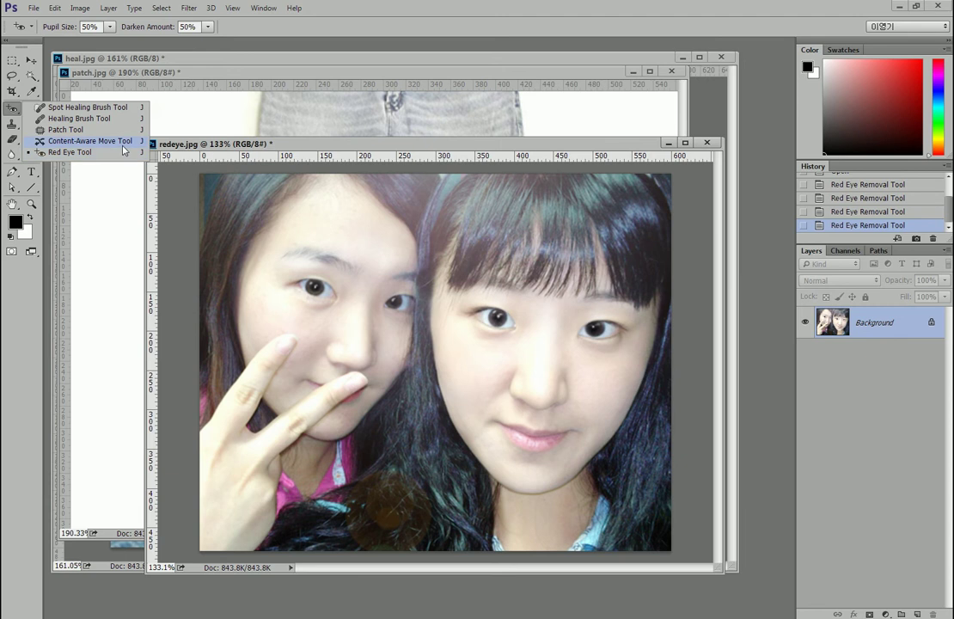
{"action": "left_click", "coordinate": [122, 142]}
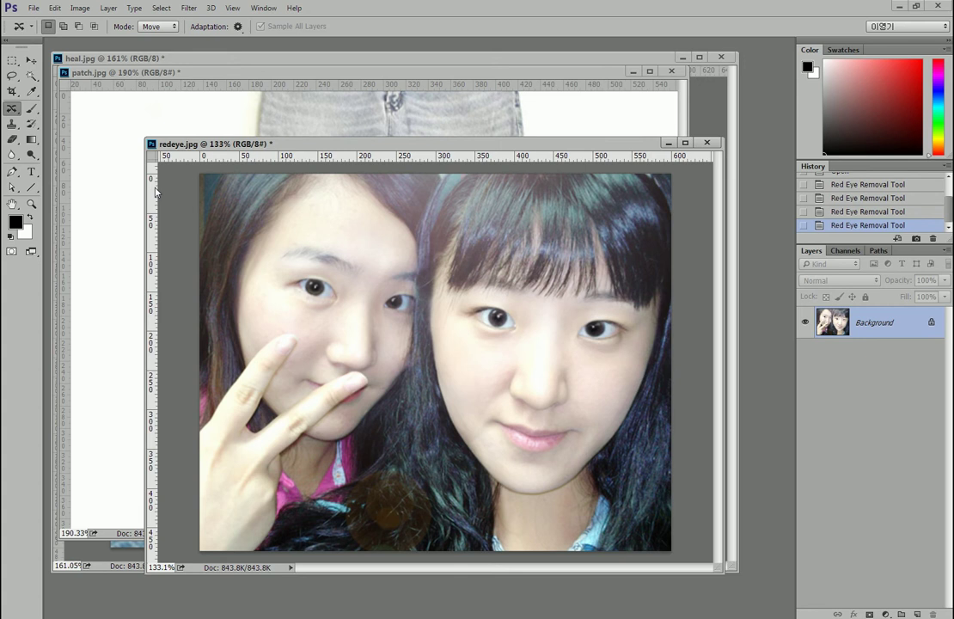
- Start opening another image and browse through the photo folder and its 동강자료 subfolder into b_1_i
{"action": "left_click", "coordinate": [36, 9]}
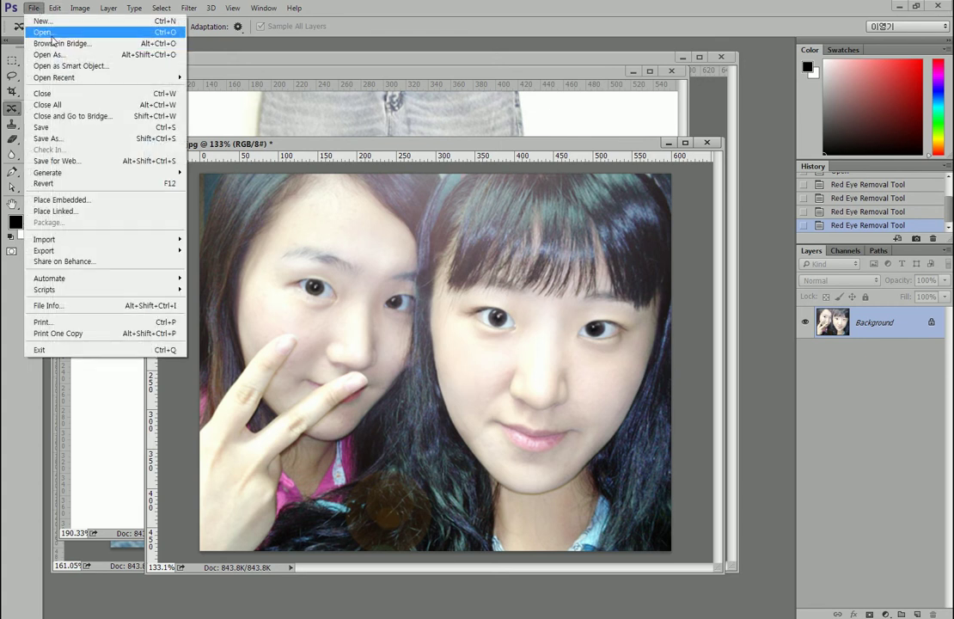
{"action": "left_click", "coordinate": [45, 32]}
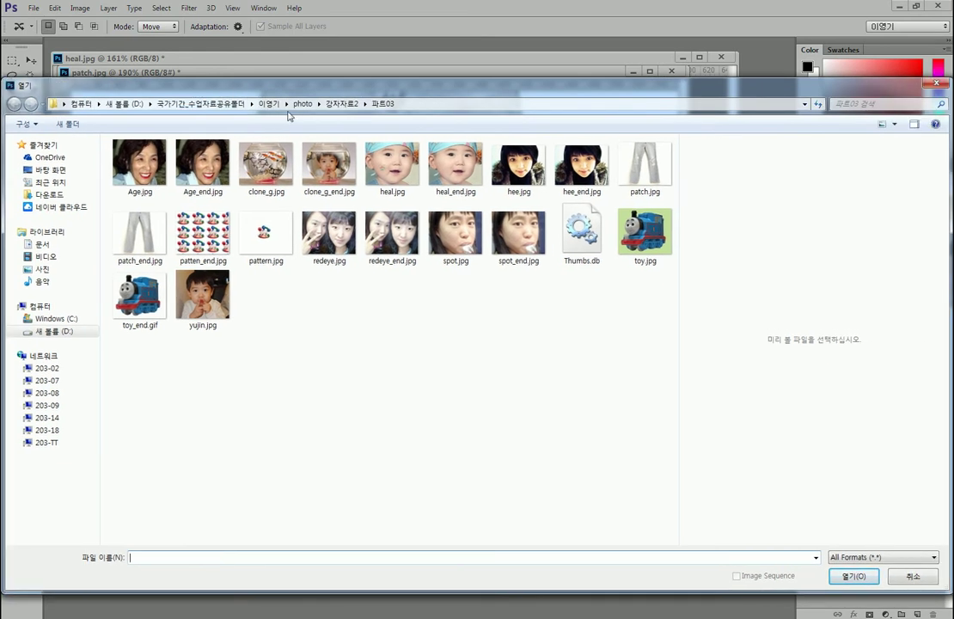
{"action": "left_click", "coordinate": [265, 104]}
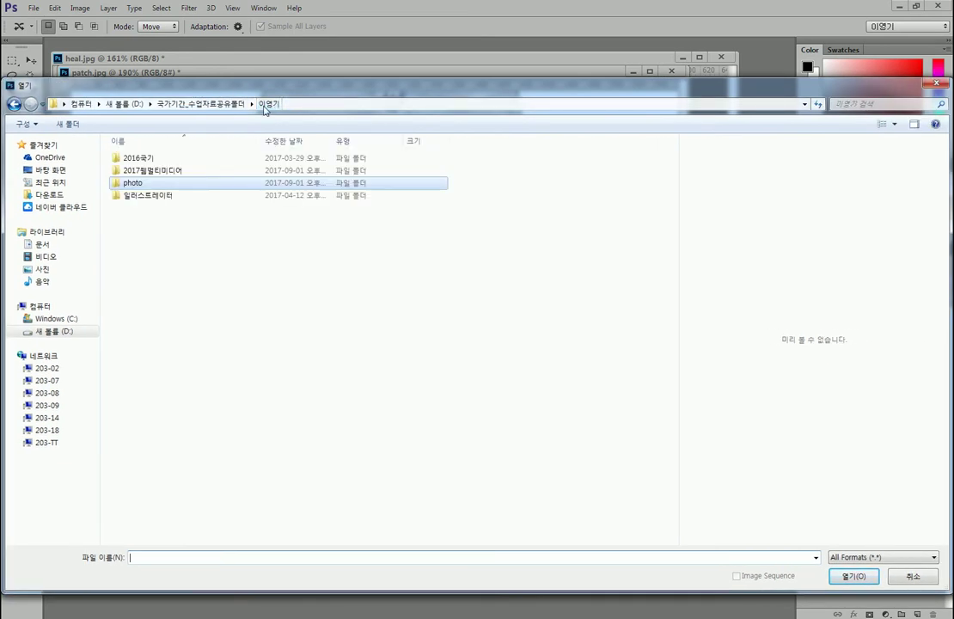
{"action": "double_click", "coordinate": [165, 183]}
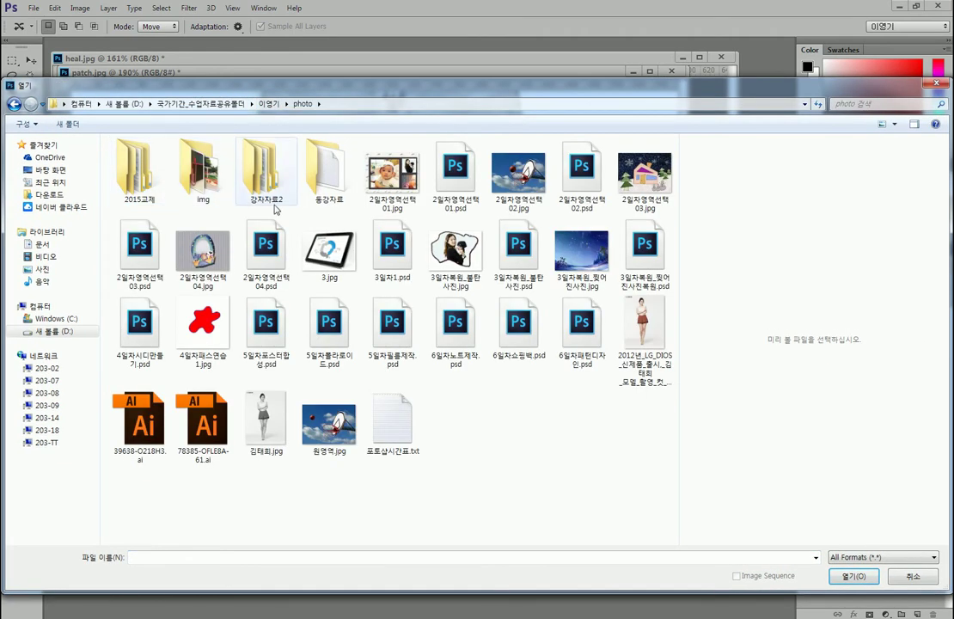
{"action": "double_click", "coordinate": [328, 177]}
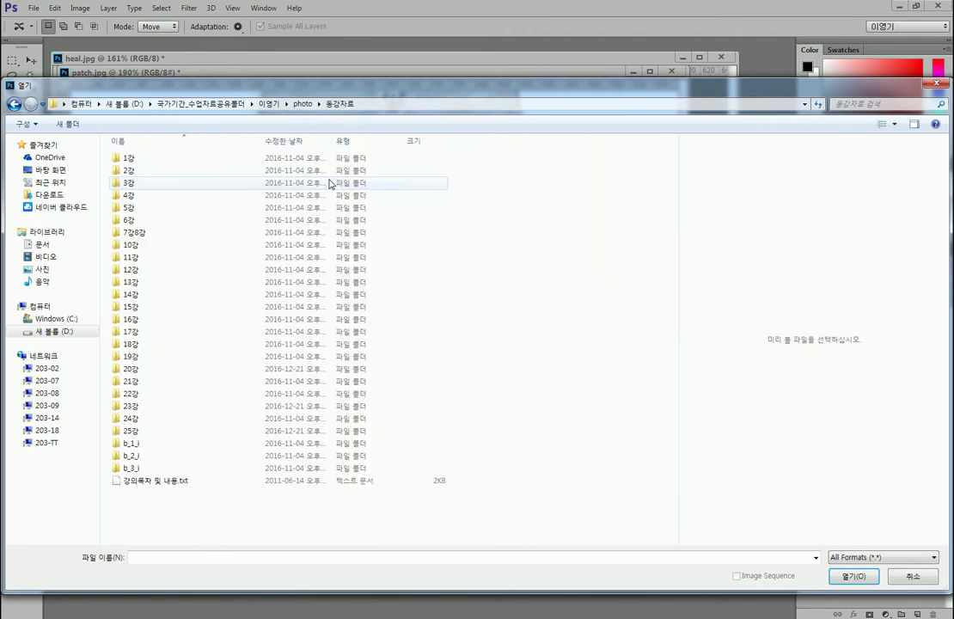
{"action": "left_click", "coordinate": [141, 445]}
{"action": "double_click", "coordinate": [142, 445]}
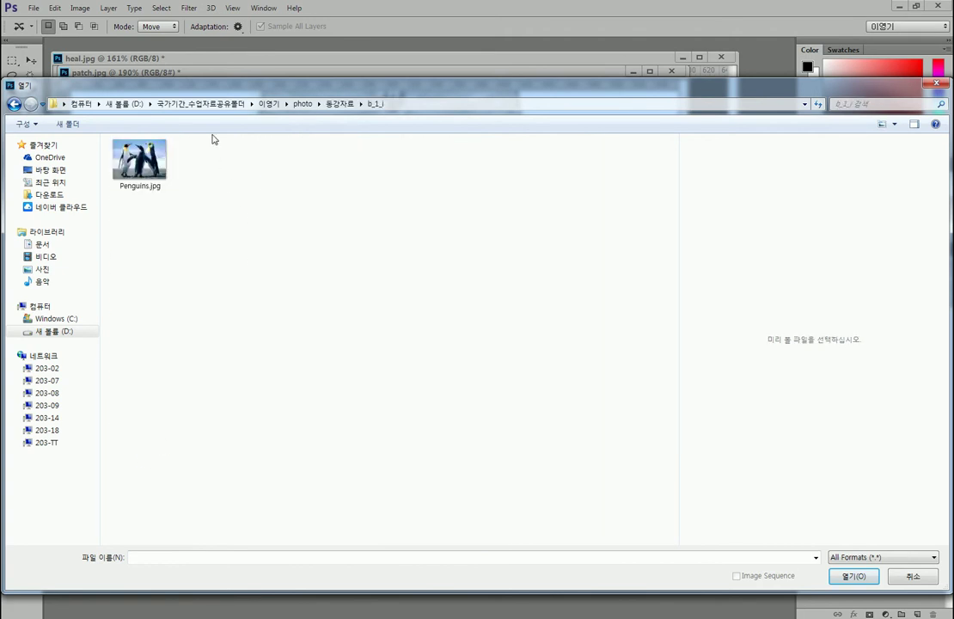
- Switch to the b_2_i folder inside 동강자료 and open 해변남자.jpg
{"action": "left_click", "coordinate": [339, 104]}
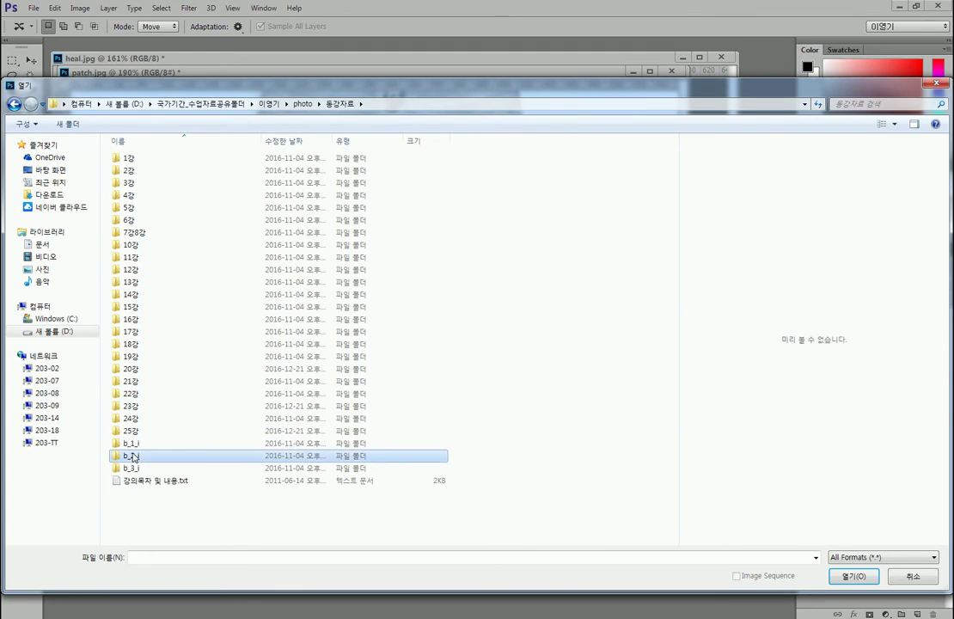
{"action": "double_click", "coordinate": [213, 448]}
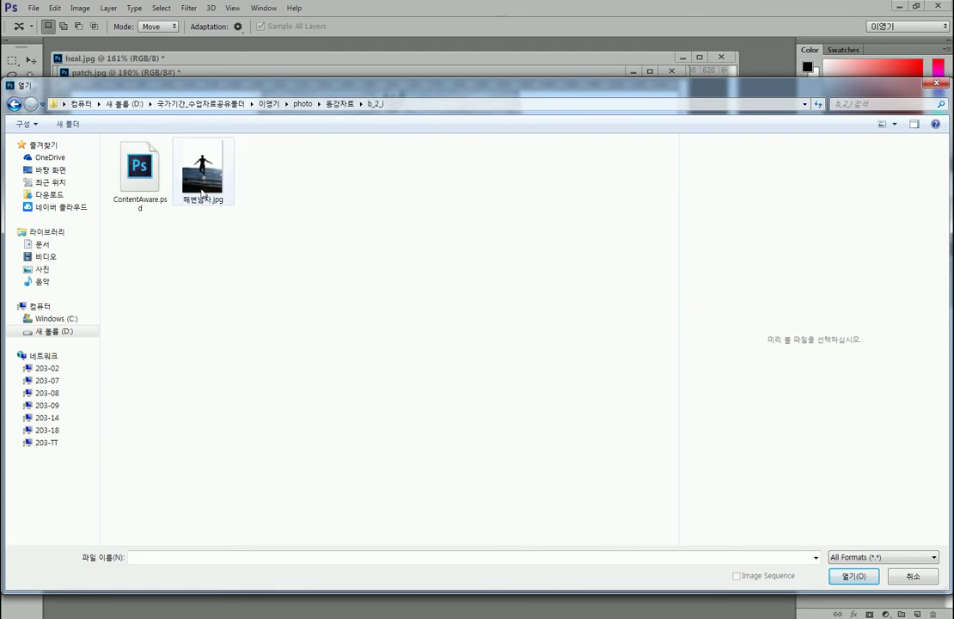
{"action": "left_click", "coordinate": [222, 178]}
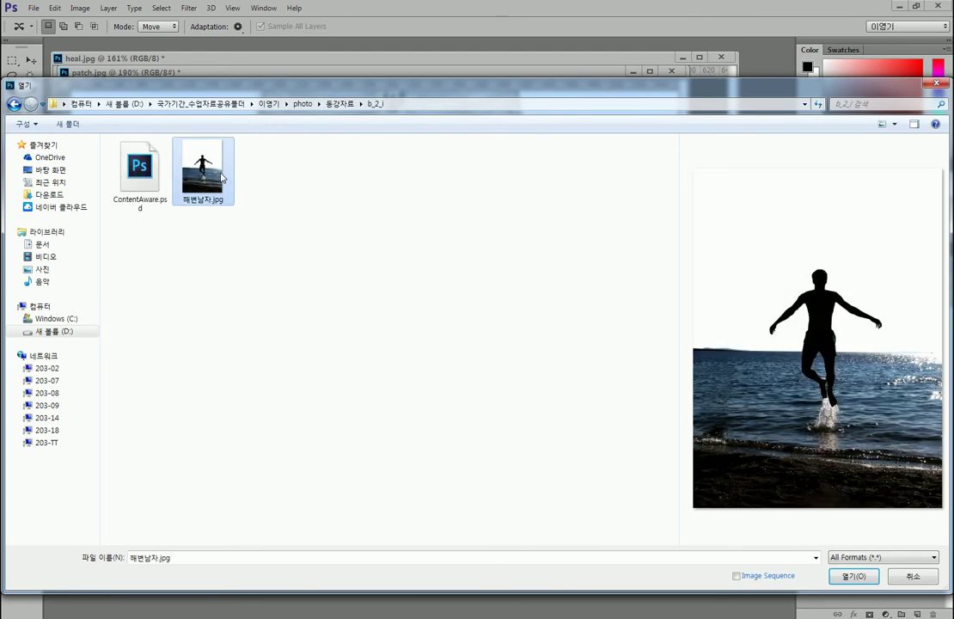
{"action": "left_click_drag", "start_coordinate": [158, 114], "coordinate": [273, 275]}
{"action": "left_click_drag", "start_coordinate": [453, 8], "coordinate": [527, 82]}
{"action": "left_click_drag", "start_coordinate": [533, 21], "coordinate": [609, 82]}
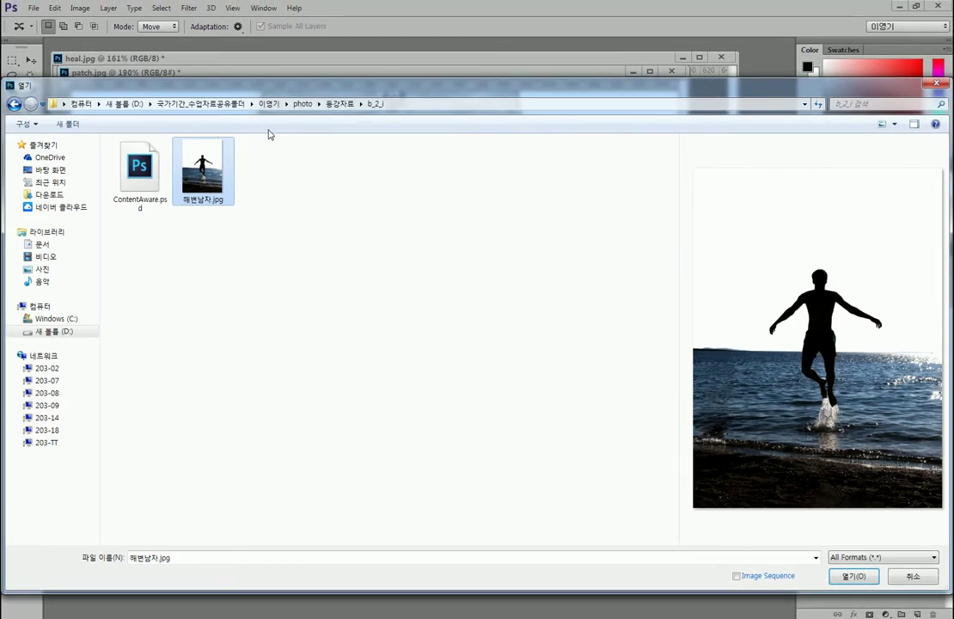
{"action": "double_click", "coordinate": [220, 159]}
- Reposition the beach photo's window and enlarge it so the whole picture fits with a margin around it
{"action": "left_click_drag", "start_coordinate": [262, 101], "coordinate": [345, 58]}
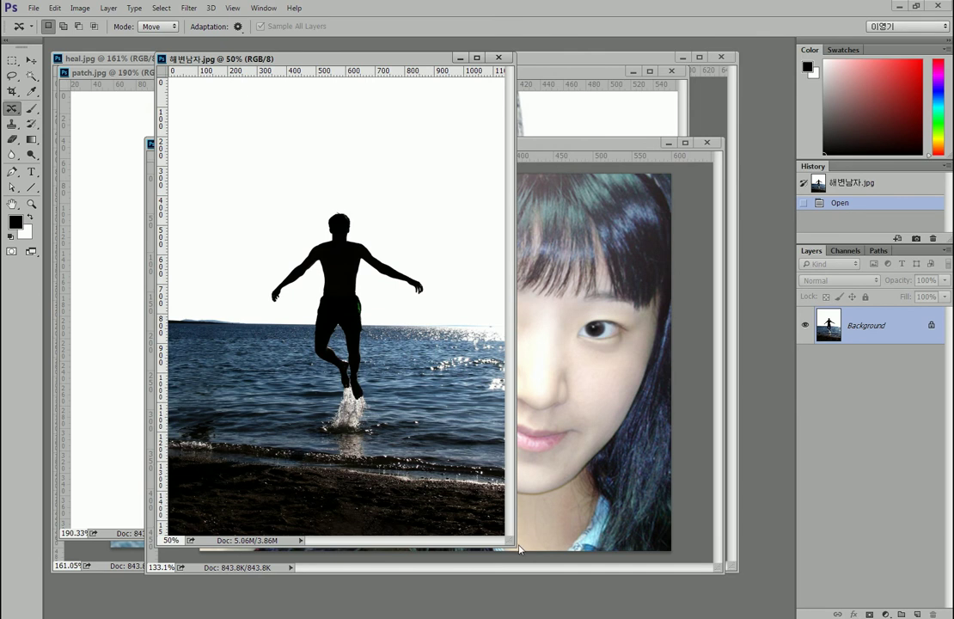
{"action": "left_click_drag", "start_coordinate": [514, 544], "coordinate": [597, 587]}
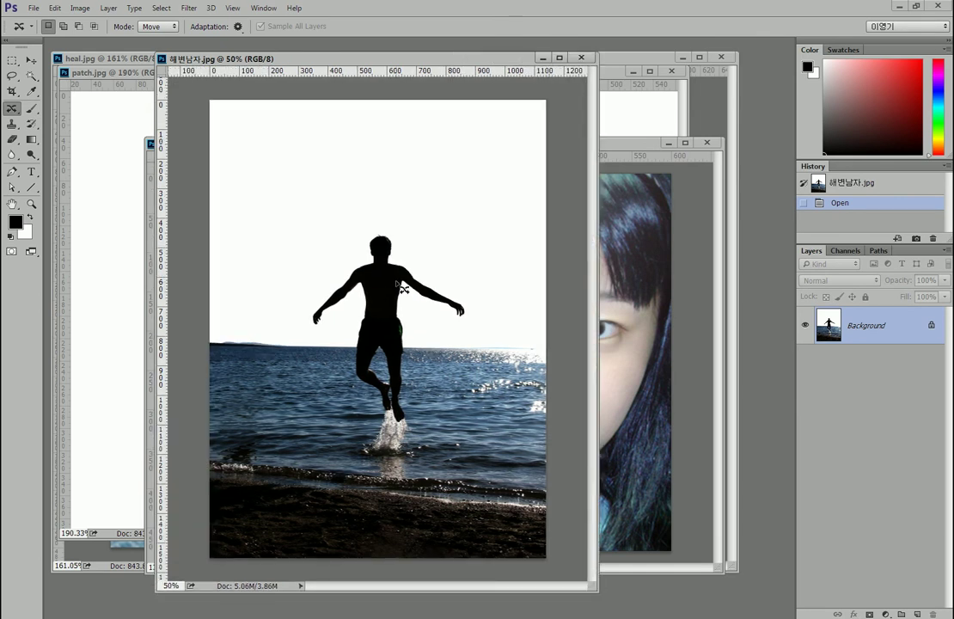
{"action": "scroll", "coordinate": [348, 250], "scroll_direction": "up", "scroll_amount": 2}
{"action": "scroll", "coordinate": [438, 258], "scroll_direction": "down", "scroll_amount": 2}
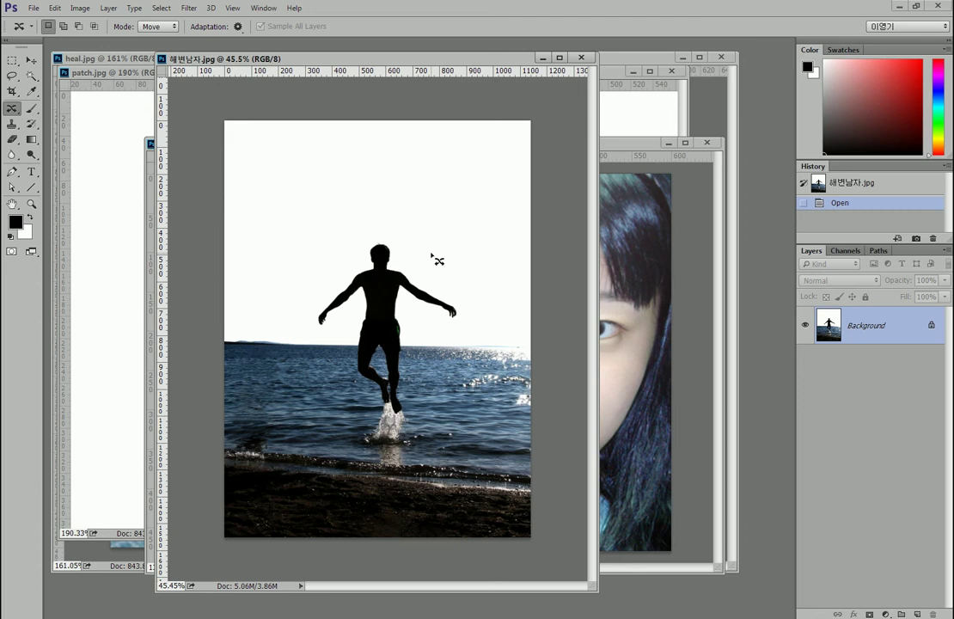
- Try the Patch Tool in Source mode with a tall sky-and-sea area beside the jumping man, moving it onto him
{"action": "right_click", "coordinate": [14, 109]}
{"action": "left_click", "coordinate": [57, 114]}
{"action": "mouse_move", "coordinate": [262, 219]}
{"action": "left_mouse_down"}
{"action": "mouse_move", "coordinate": [239, 370]}
{"action": "mouse_move", "coordinate": [264, 426]}
{"action": "mouse_move", "coordinate": [301, 414]}
{"action": "mouse_move", "coordinate": [298, 219]}
{"action": "mouse_move", "coordinate": [265, 218]}
{"action": "left_mouse_up"}
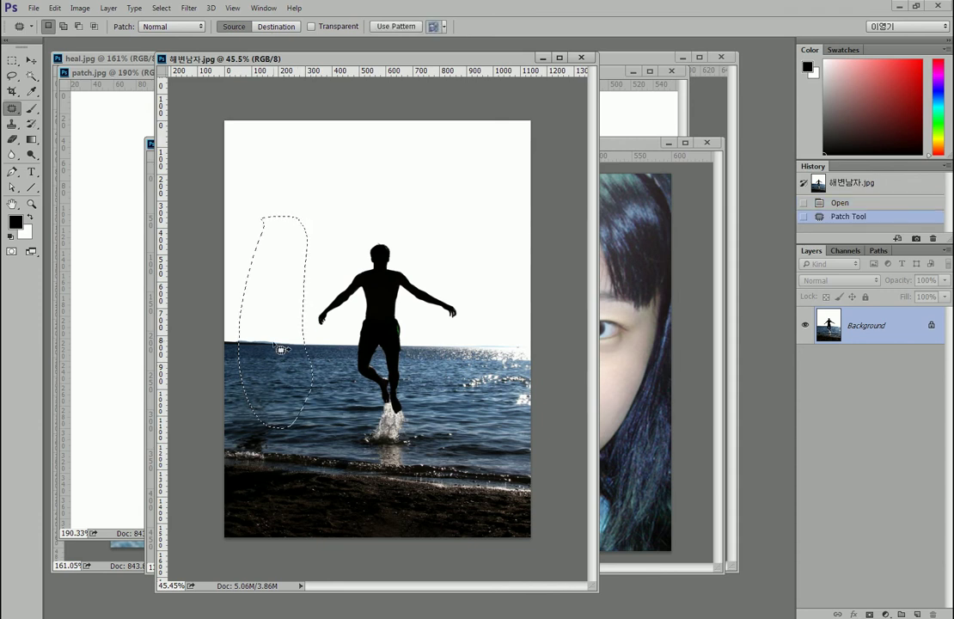
{"action": "left_click_drag", "start_coordinate": [281, 346], "coordinate": [379, 346]}
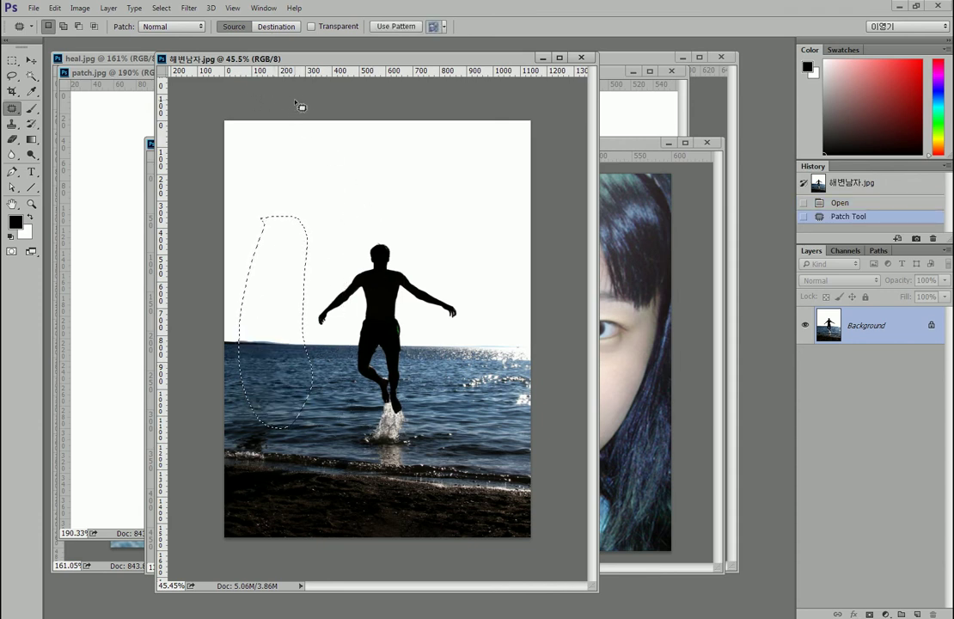
- Try covering the man's left-hand side with the neighbouring sky and sea in Destination mode, and deselect
{"action": "left_click", "coordinate": [276, 26]}
{"action": "key", "text": "ctrl+d"}
{"action": "mouse_move", "coordinate": [220, 209]}
{"action": "left_mouse_down"}
{"action": "mouse_move", "coordinate": [297, 344]}
{"action": "mouse_move", "coordinate": [292, 369]}
{"action": "mouse_move", "coordinate": [207, 378]}
{"action": "mouse_move", "coordinate": [401, 389]}
{"action": "mouse_move", "coordinate": [365, 391]}
{"action": "mouse_move", "coordinate": [374, 434]}
{"action": "mouse_move", "coordinate": [366, 375]}
{"action": "left_mouse_up"}
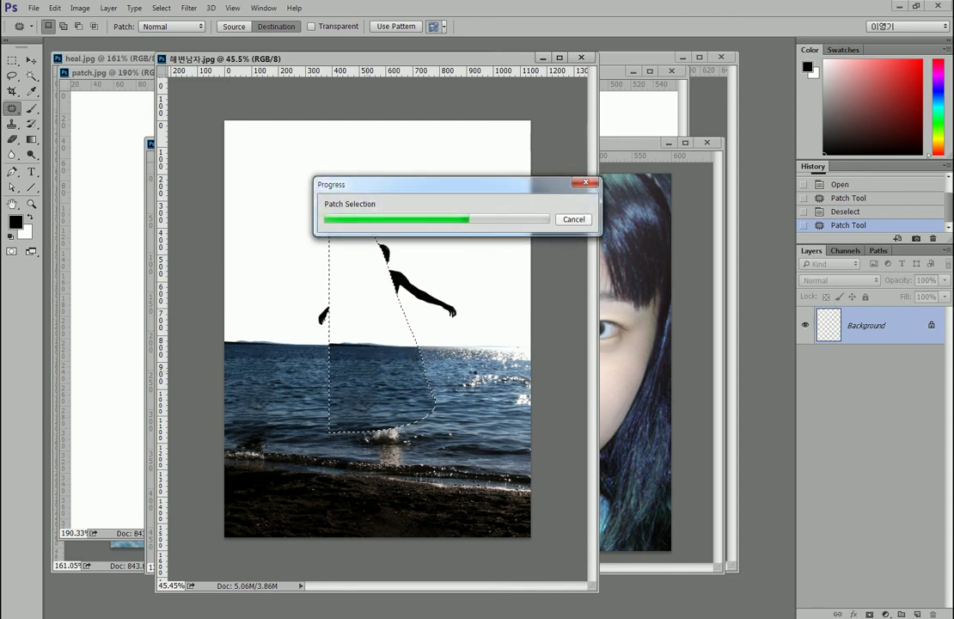
{"action": "key", "text": "ctrl+d"}
- Try patching the remaining smudge and the rest of the man with sky-and-sea areas taken from both sides
{"action": "mouse_move", "coordinate": [243, 229]}
{"action": "left_mouse_down"}
{"action": "mouse_move", "coordinate": [207, 318]}
{"action": "mouse_move", "coordinate": [226, 400]}
{"action": "mouse_move", "coordinate": [285, 411]}
{"action": "mouse_move", "coordinate": [302, 359]}
{"action": "mouse_move", "coordinate": [288, 264]}
{"action": "mouse_move", "coordinate": [243, 230]}
{"action": "left_mouse_up"}
{"action": "left_click_drag", "start_coordinate": [272, 334], "coordinate": [332, 331]}
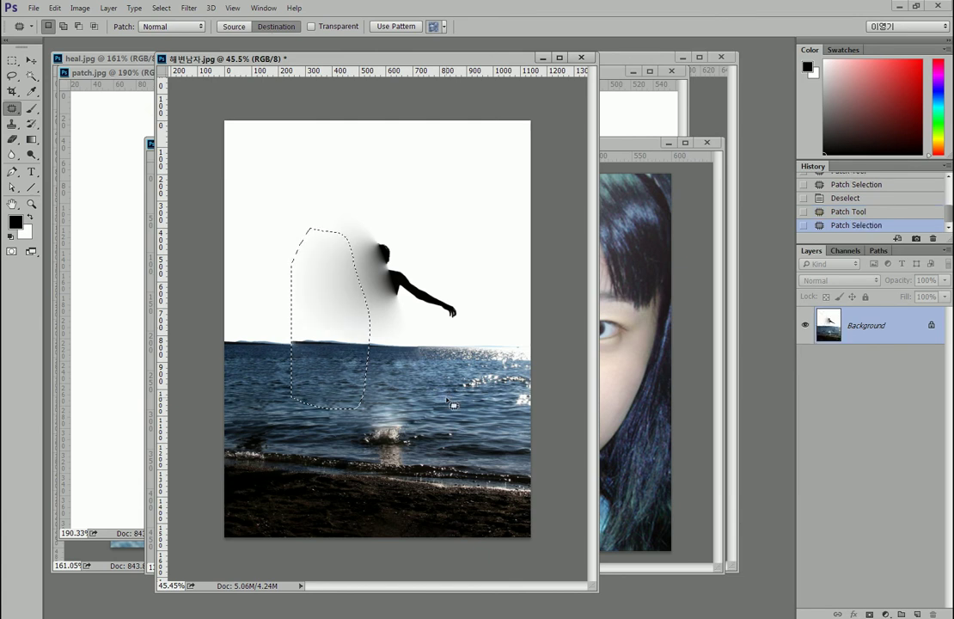
{"action": "key", "text": "ctrl+d"}
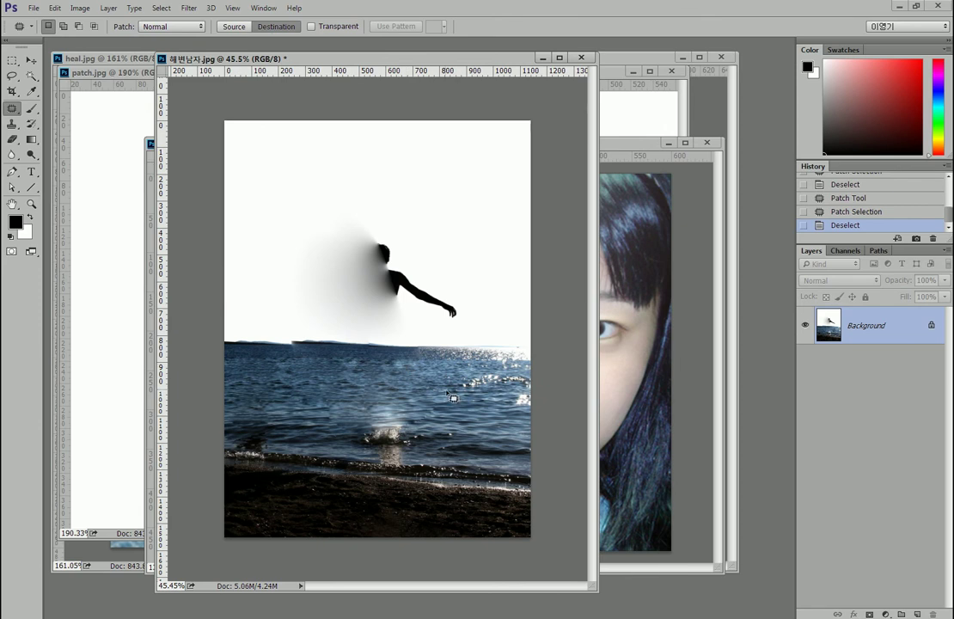
{"action": "mouse_move", "coordinate": [524, 210]}
{"action": "left_mouse_down"}
{"action": "mouse_move", "coordinate": [481, 383]}
{"action": "mouse_move", "coordinate": [575, 419]}
{"action": "mouse_move", "coordinate": [404, 396]}
{"action": "left_mouse_up"}
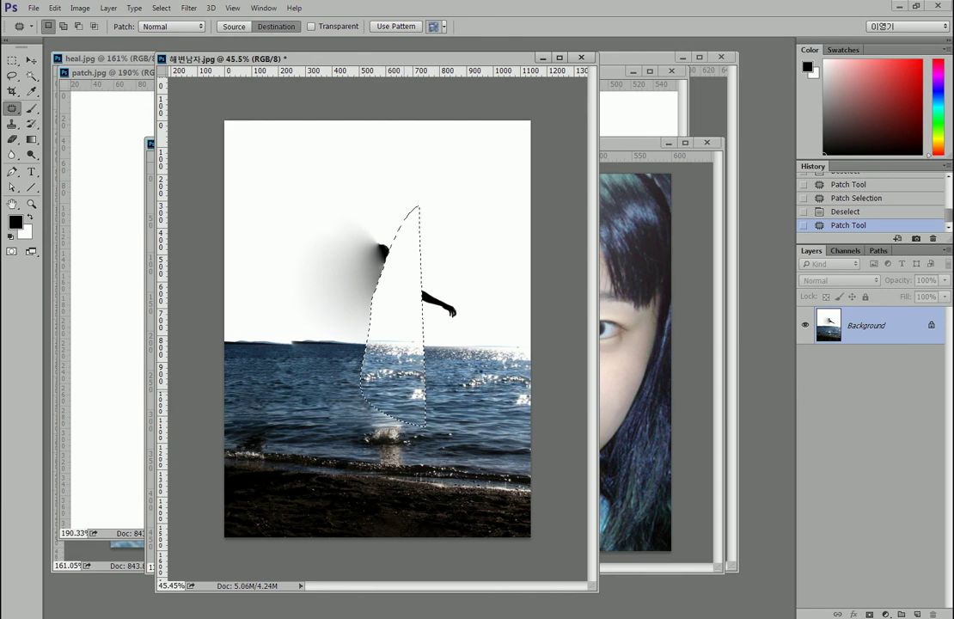
- Undo the Destination patches over the man and clear the remaining selection
{"action": "key", "text": "ctrl+alt+z"}
{"action": "key", "text": "ctrl+alt+z"}
{"action": "key", "text": "ctrl+alt+z"}
{"action": "key", "text": "ctrl+alt+z"}
{"action": "key", "text": "ctrl+alt+z"}
{"action": "key", "text": "ctrl+d"}
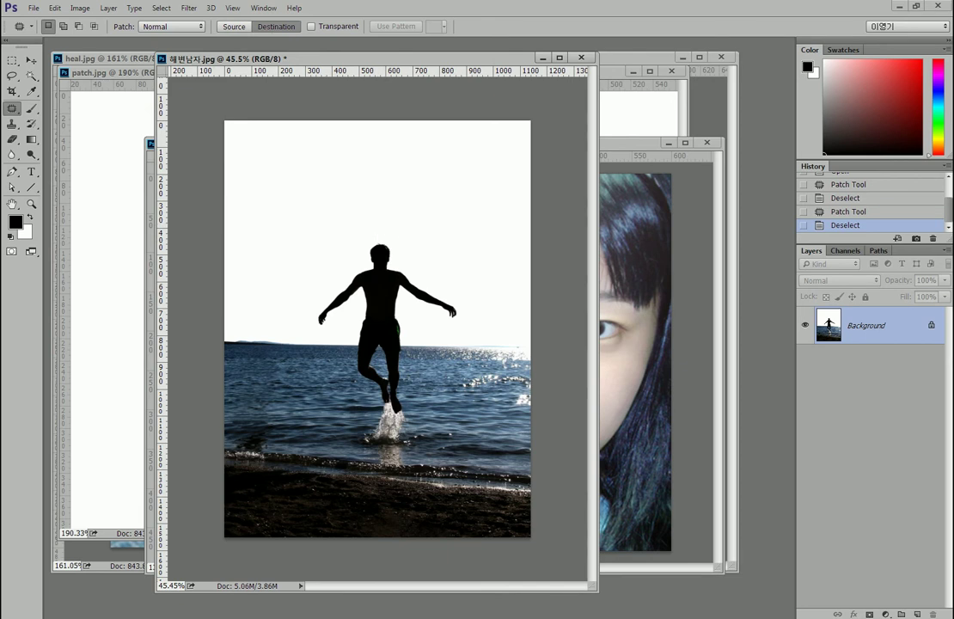
- Select the jumping man and the water splash beneath him with a loose Lasso outline
{"action": "left_click", "coordinate": [18, 65]}
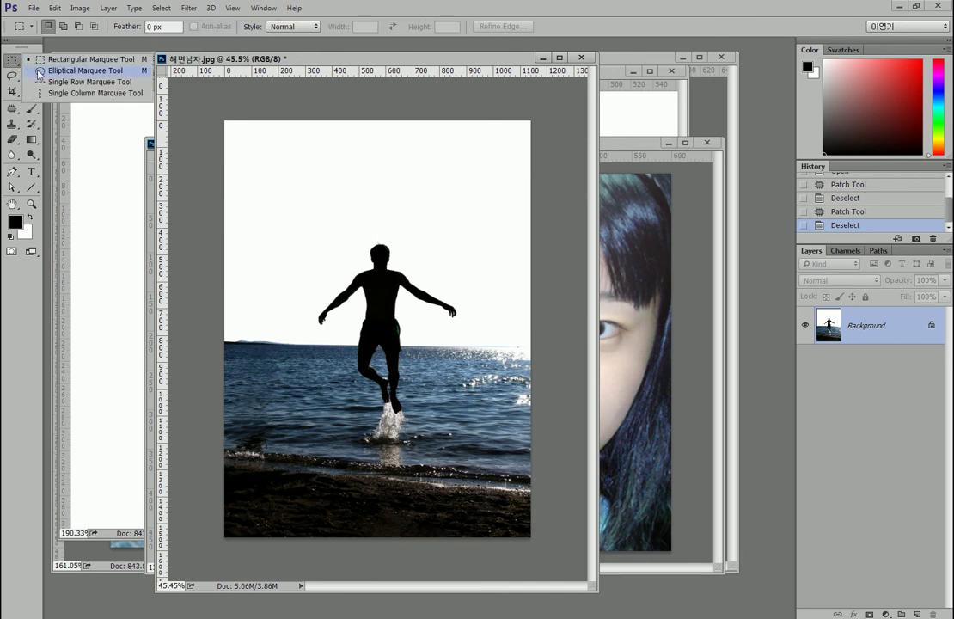
{"action": "left_click", "coordinate": [13, 77]}
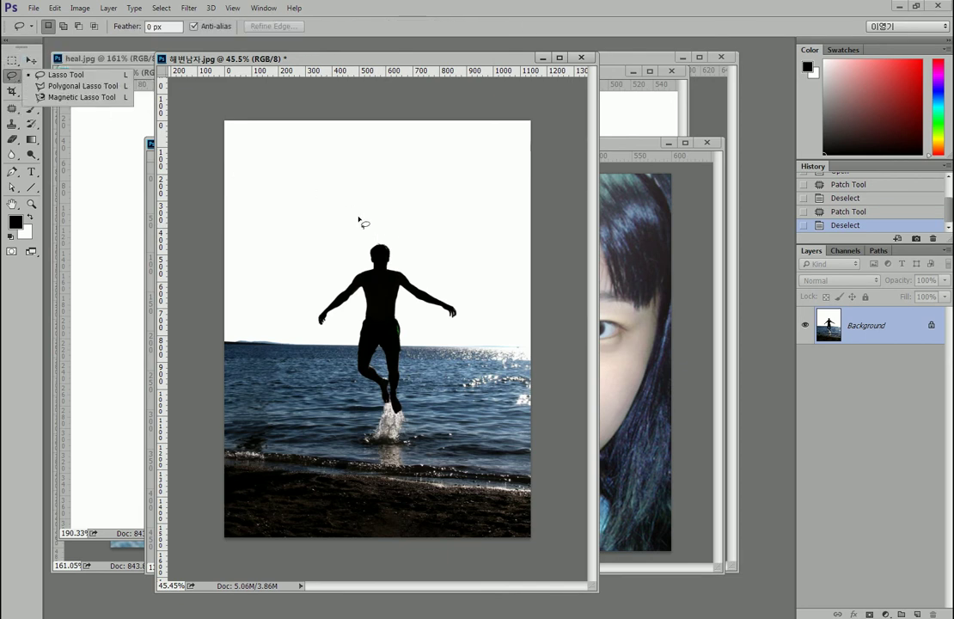
{"action": "mouse_move", "coordinate": [368, 228]}
{"action": "left_mouse_down"}
{"action": "mouse_move", "coordinate": [323, 294]}
{"action": "mouse_move", "coordinate": [340, 317]}
{"action": "left_mouse_up"}
{"action": "mouse_move", "coordinate": [378, 239]}
{"action": "left_mouse_down"}
{"action": "mouse_move", "coordinate": [332, 287]}
{"action": "mouse_move", "coordinate": [315, 329]}
{"action": "mouse_move", "coordinate": [329, 334]}
{"action": "mouse_move", "coordinate": [360, 305]}
{"action": "mouse_move", "coordinate": [347, 350]}
{"action": "mouse_move", "coordinate": [366, 404]}
{"action": "mouse_move", "coordinate": [358, 438]}
{"action": "mouse_move", "coordinate": [405, 449]}
{"action": "mouse_move", "coordinate": [414, 445]}
{"action": "mouse_move", "coordinate": [400, 293]}
{"action": "mouse_move", "coordinate": [455, 321]}
{"action": "mouse_move", "coordinate": [461, 306]}
{"action": "mouse_move", "coordinate": [379, 240]}
{"action": "left_mouse_up"}
{"action": "scroll", "coordinate": [389, 299], "scroll_direction": "up", "scroll_amount": 3}
{"action": "key", "text": "alt"}
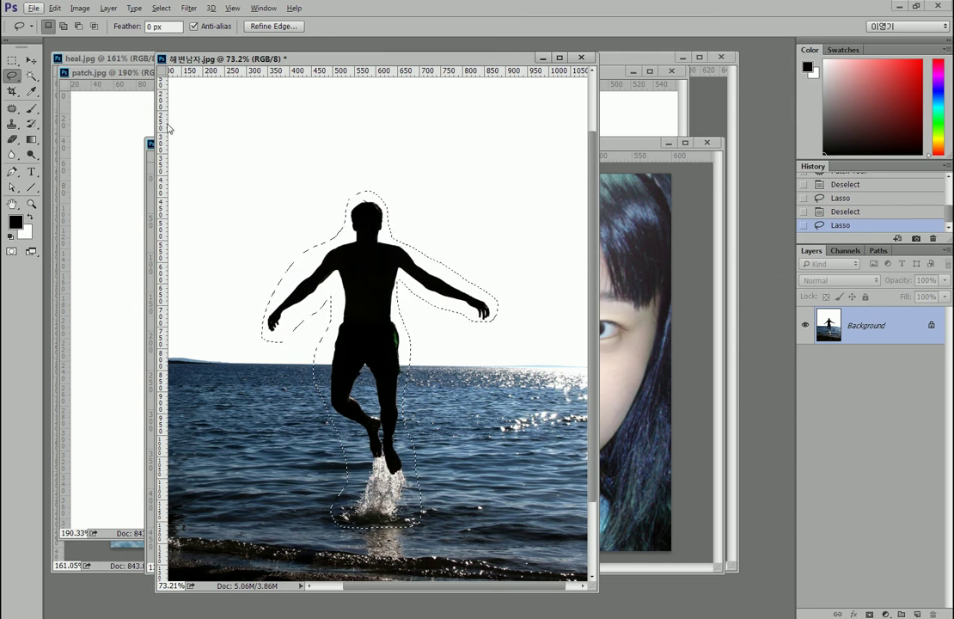
- Fill the selected man and water splash using Content-Aware contents in Normal mode at 100% opacity, and clear the selection
{"action": "left_click", "coordinate": [55, 8]}
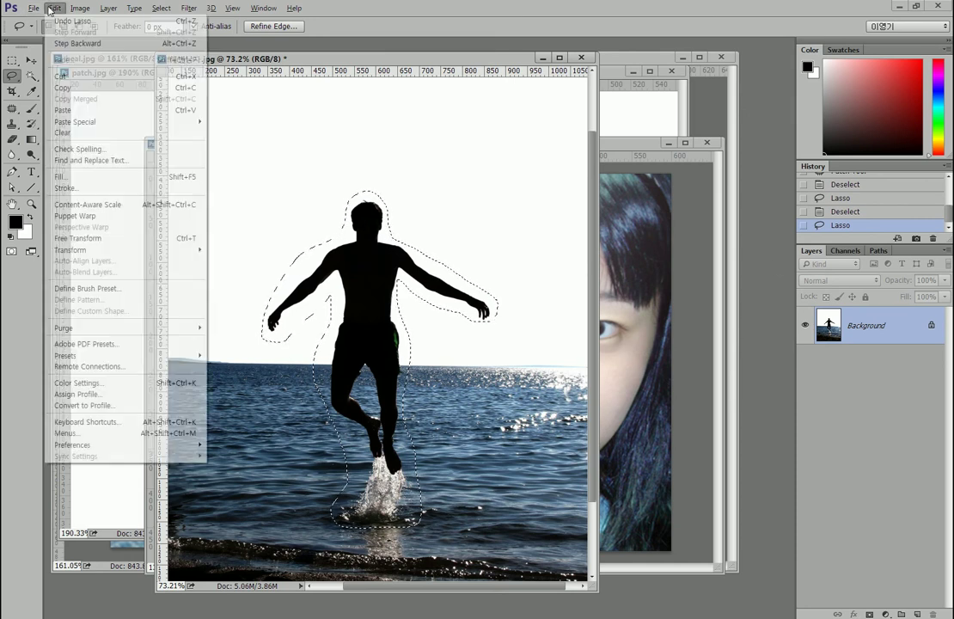
{"action": "left_click", "coordinate": [78, 178]}
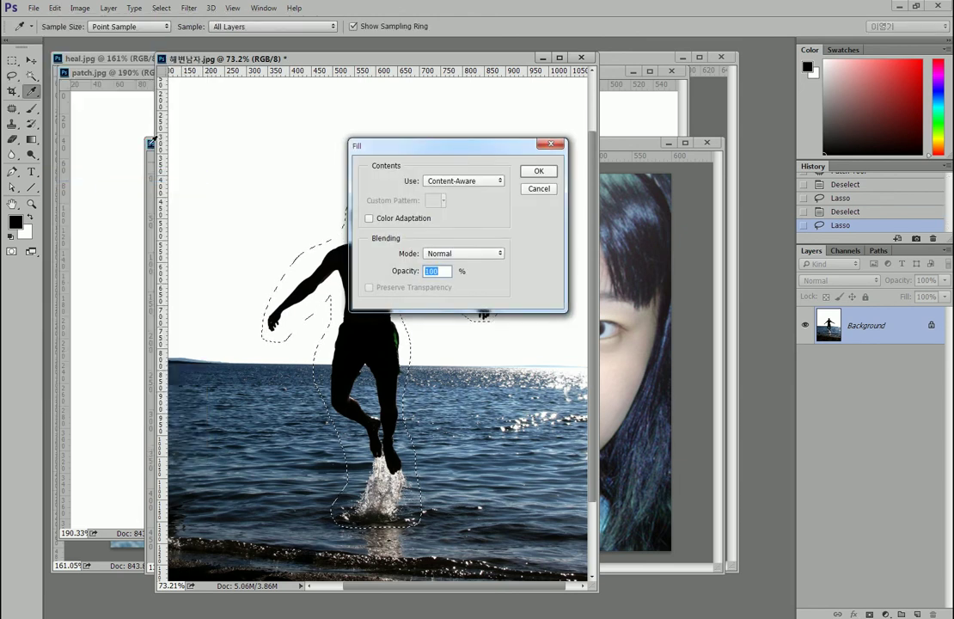
{"action": "left_click_drag", "start_coordinate": [451, 153], "coordinate": [494, 34]}
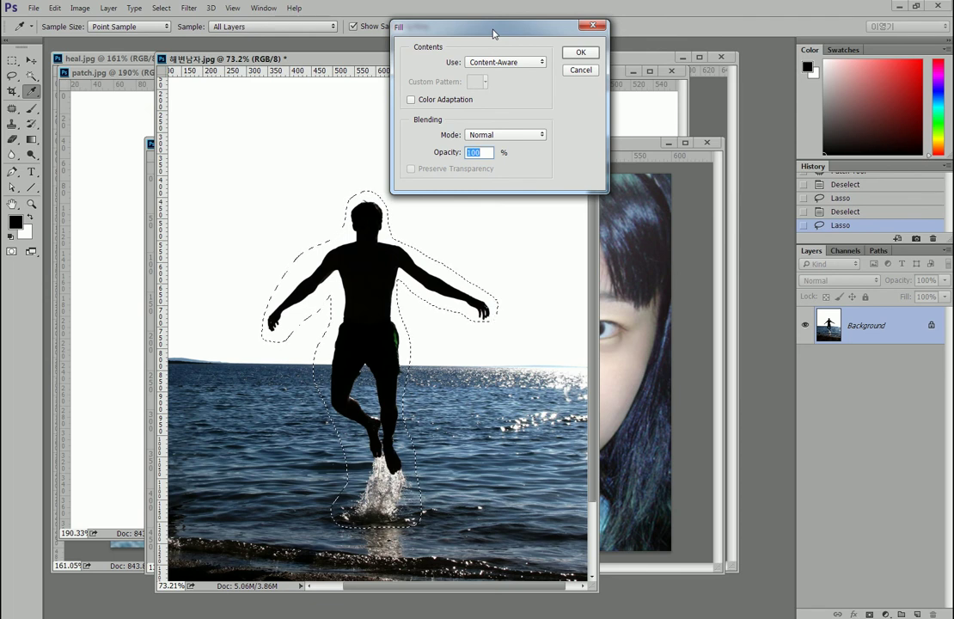
{"action": "left_click_drag", "start_coordinate": [453, 37], "coordinate": [110, 99]}
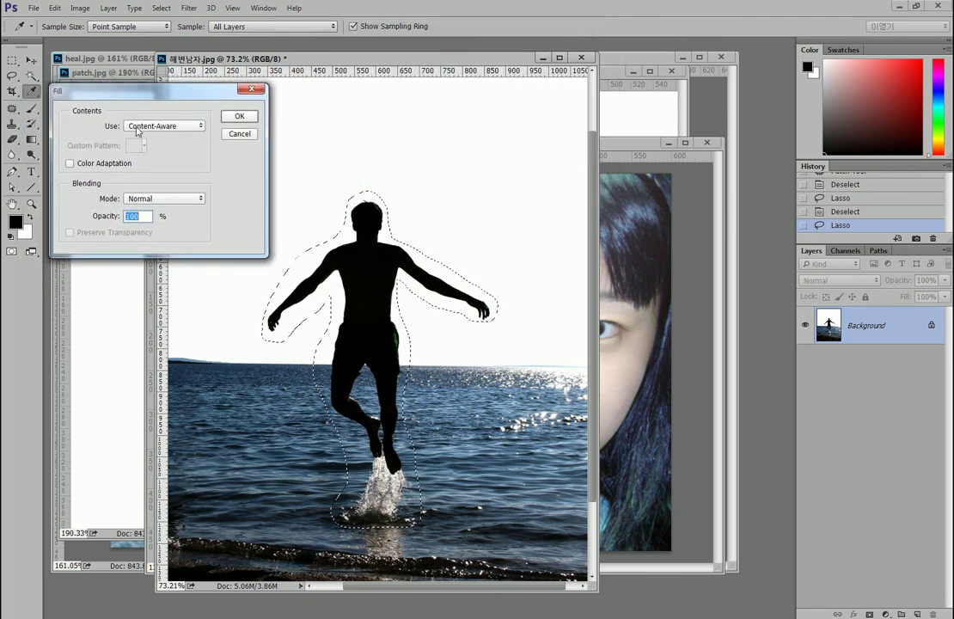
{"action": "left_click", "coordinate": [162, 125]}
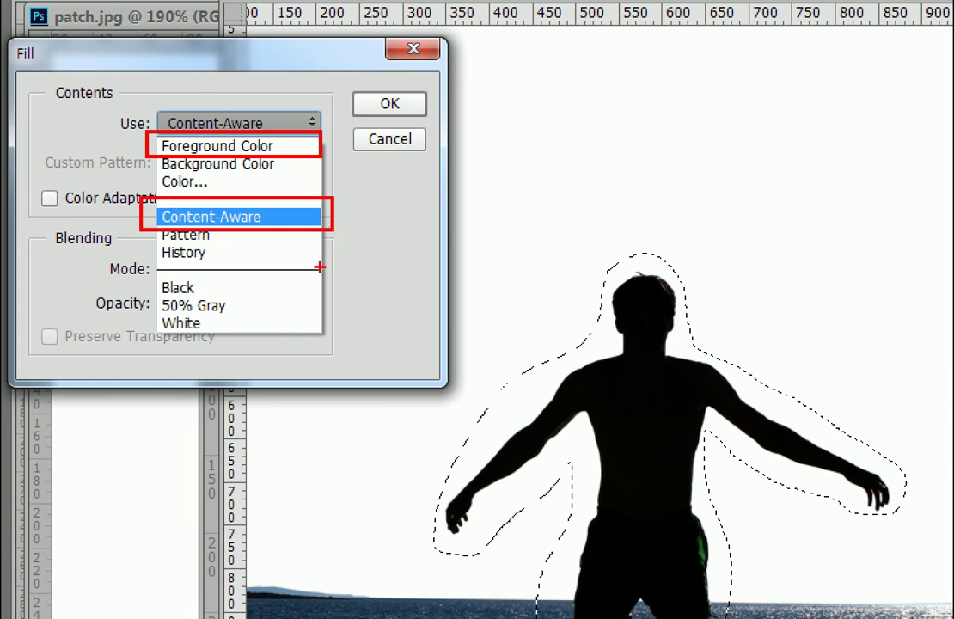
{"action": "left_click", "coordinate": [210, 217]}
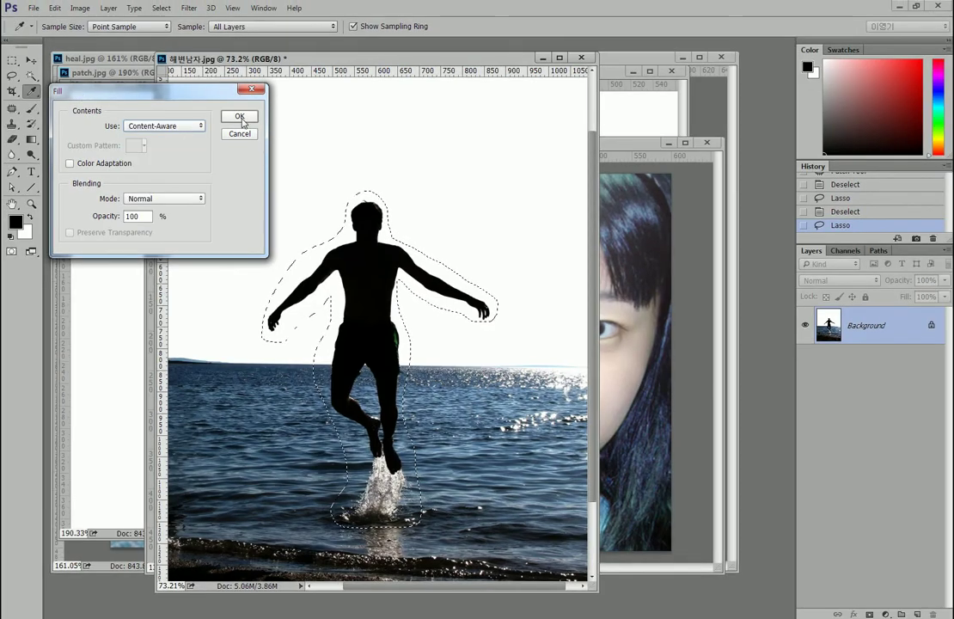
{"action": "left_click", "coordinate": [243, 120]}
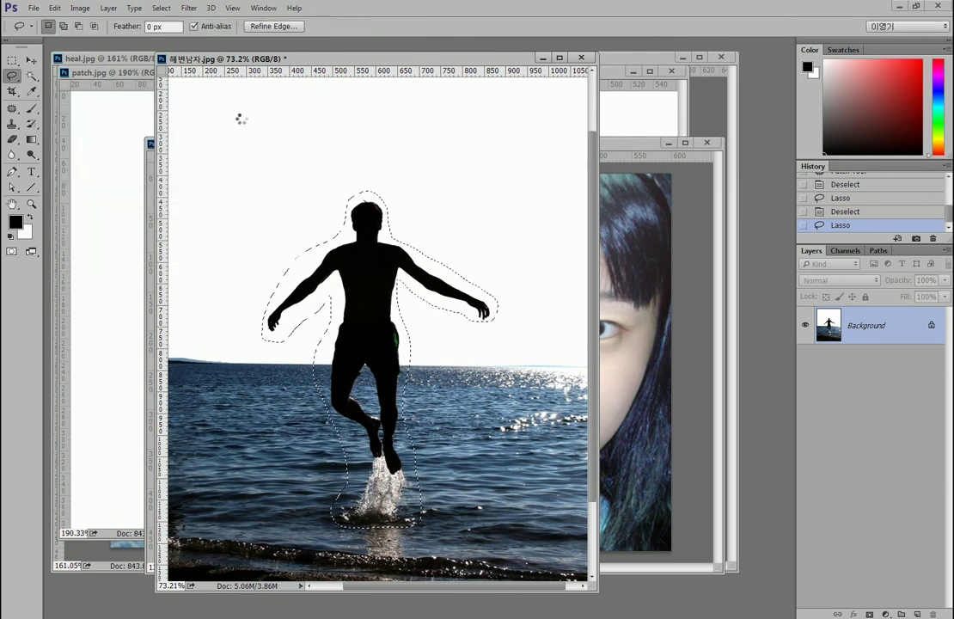
{"action": "left_click", "coordinate": [54, 8]}
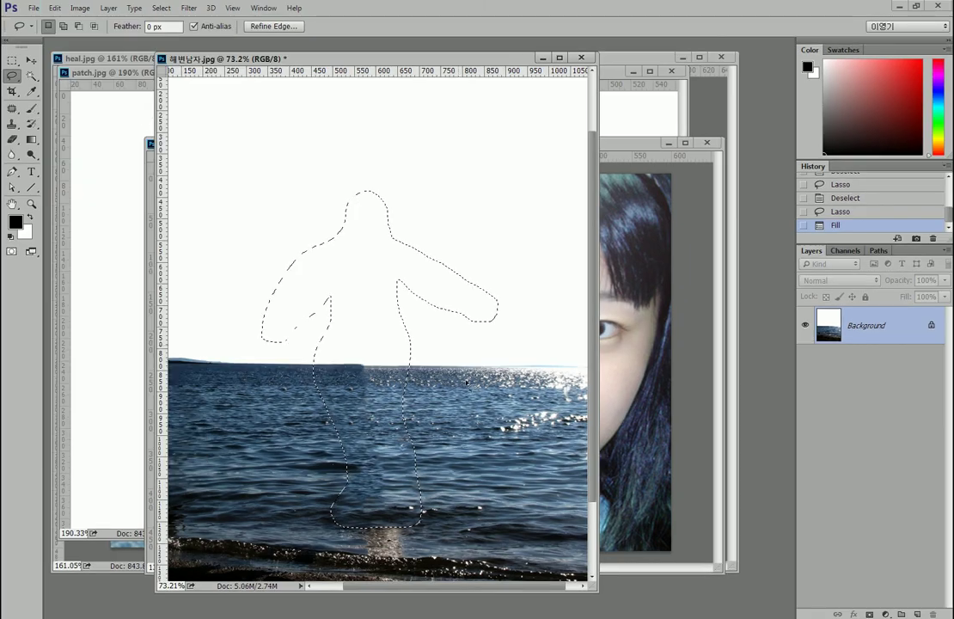
{"action": "key", "text": "ctrl+d"}
{"action": "scroll", "coordinate": [453, 360], "scroll_direction": "down", "scroll_amount": 5}
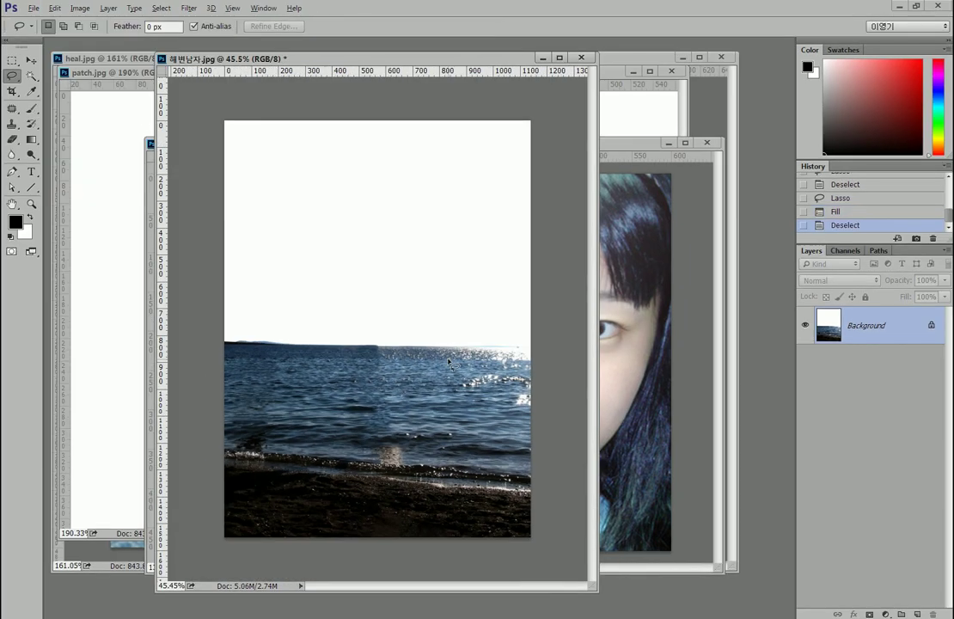
{"action": "key", "text": "alt"}
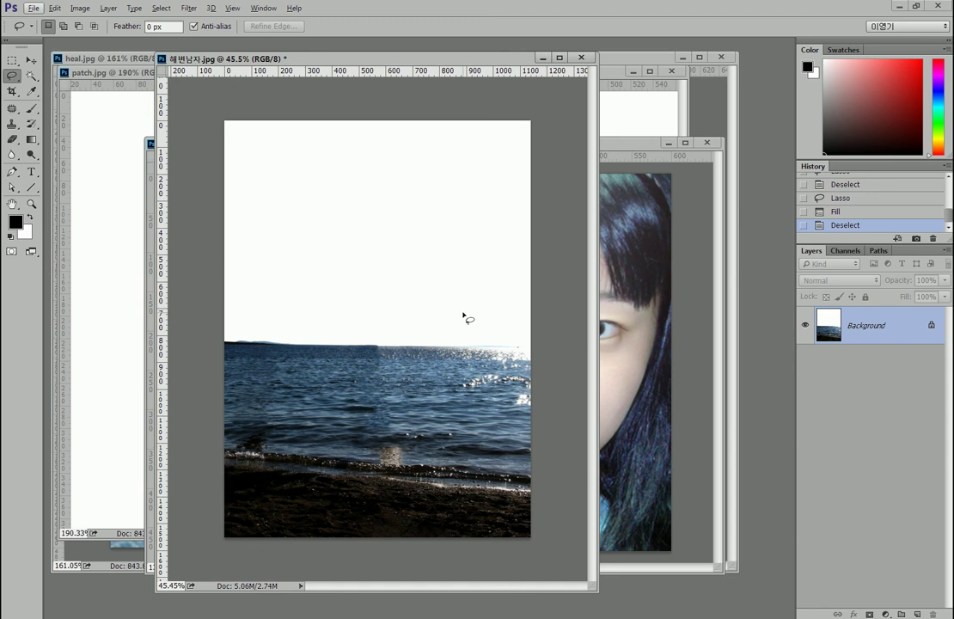